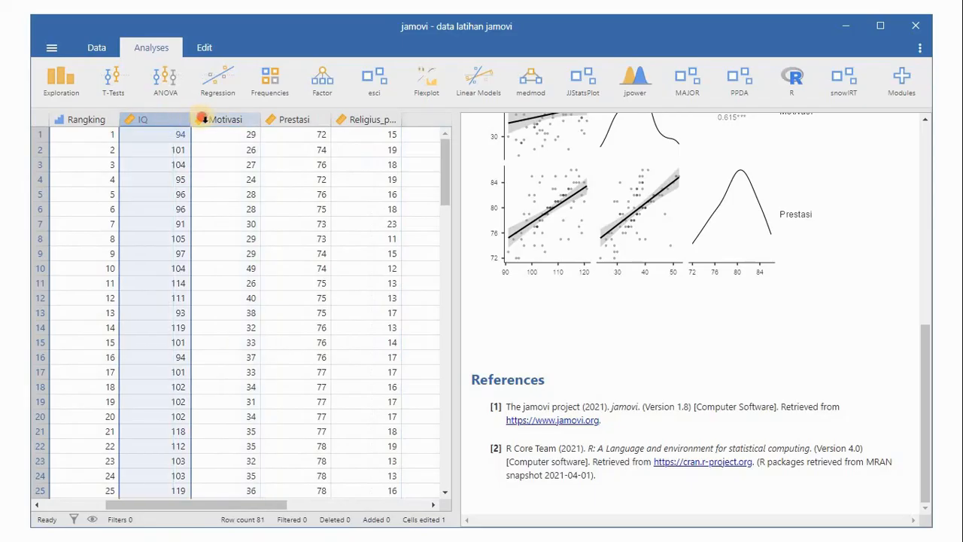
Review the IQ, Motivasi, Prestasi and Religius_pre columns in the data sheet
left_click(288, 118)
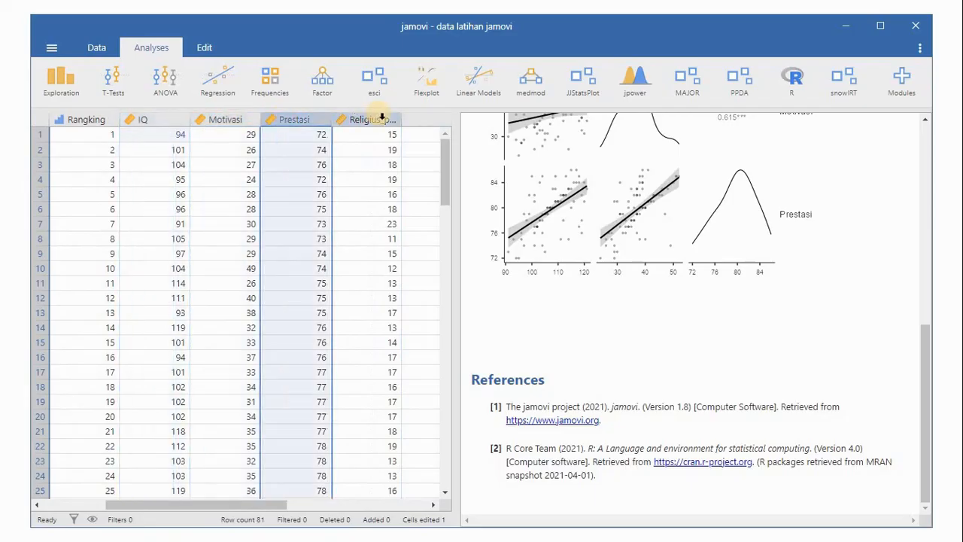
left_click(374, 118)
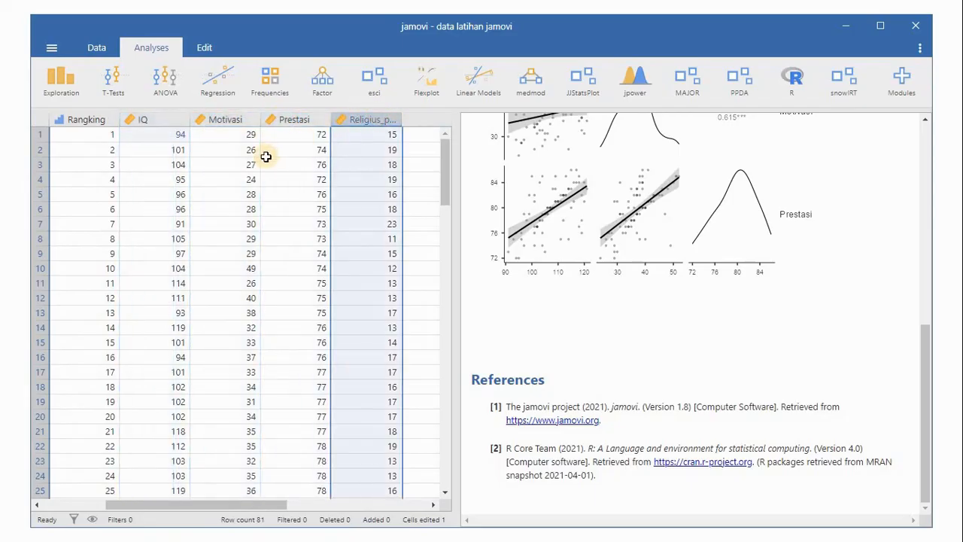
scroll(266, 155, "left", 2)
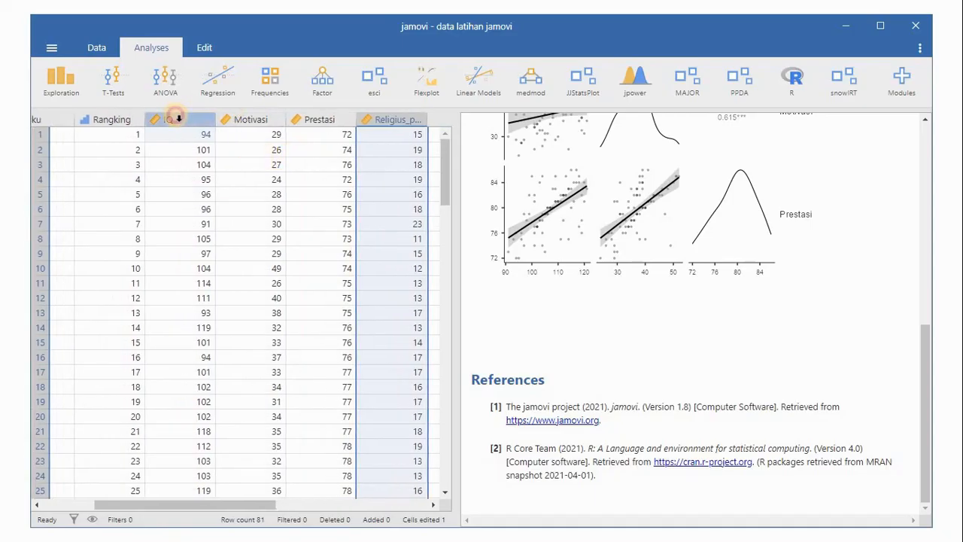
left_click(174, 118)
left_click(234, 118)
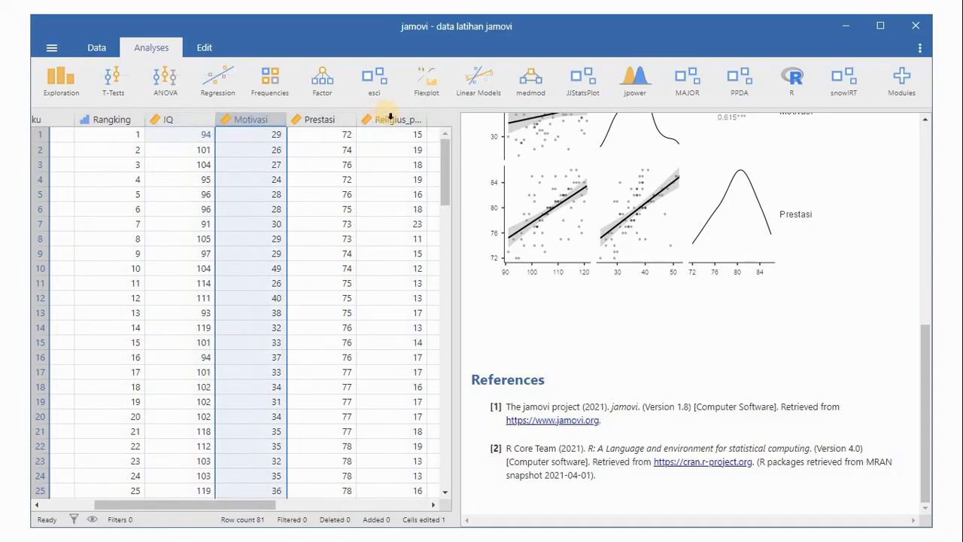
left_click(390, 118)
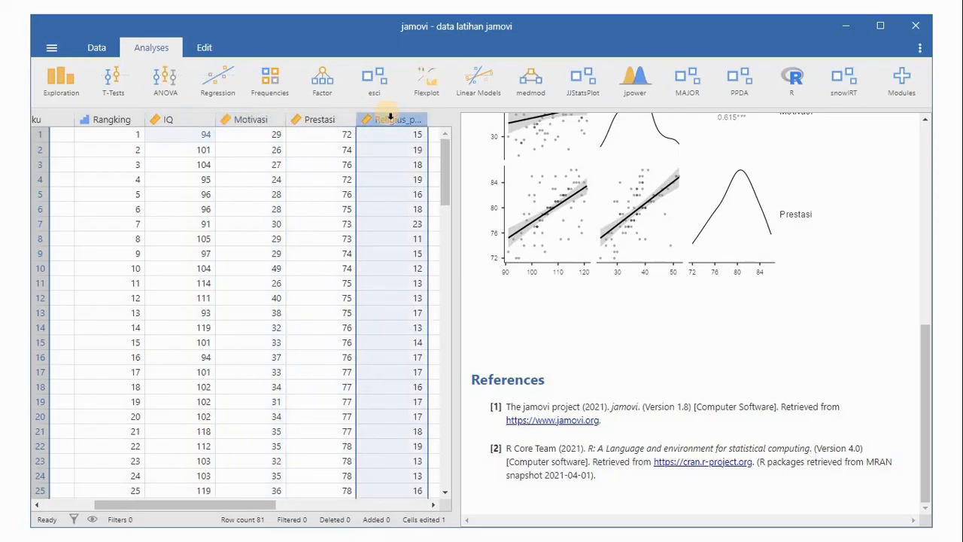
left_click(317, 119)
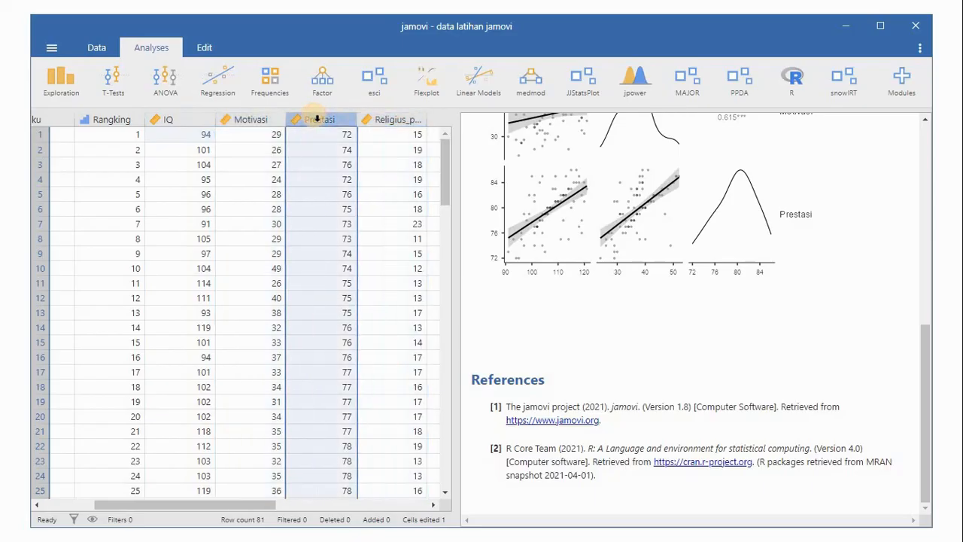
left_click(161, 122)
left_click(228, 127)
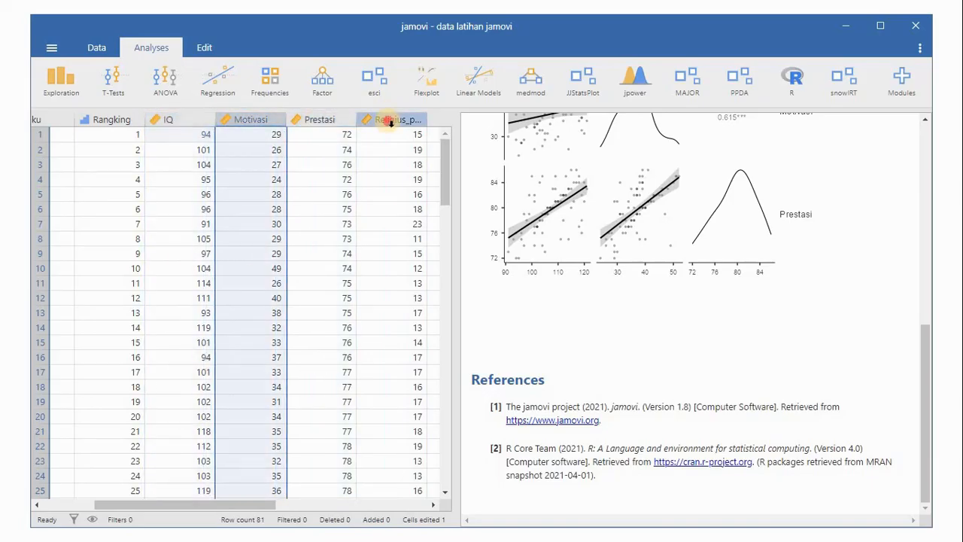
left_click(391, 122)
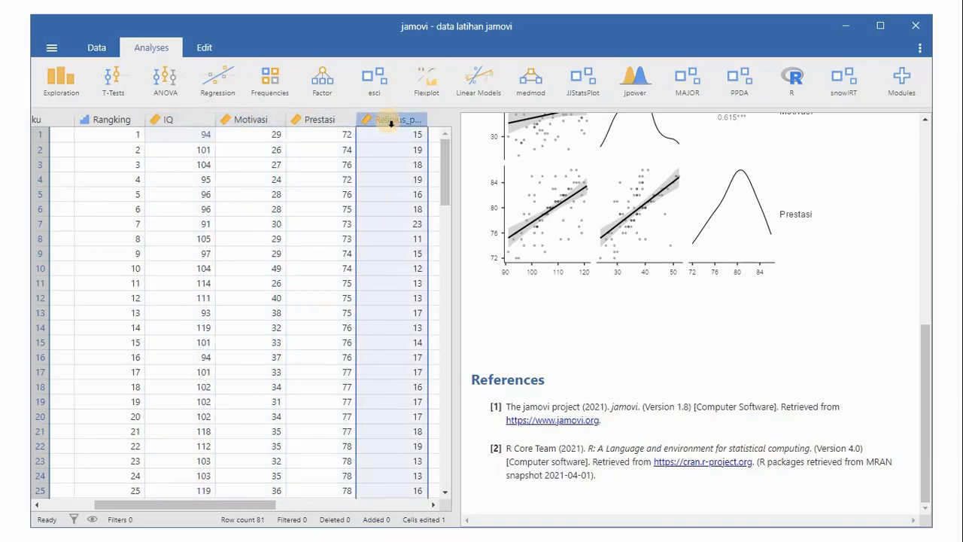
left_click(318, 119)
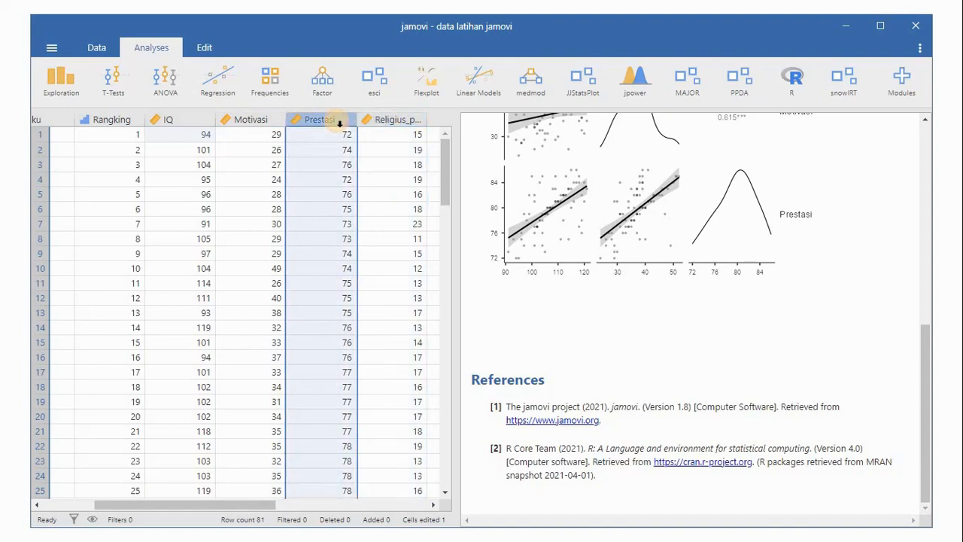
Create a Linear Regression analysis with Prestasi as the dependent variable
left_click(228, 89)
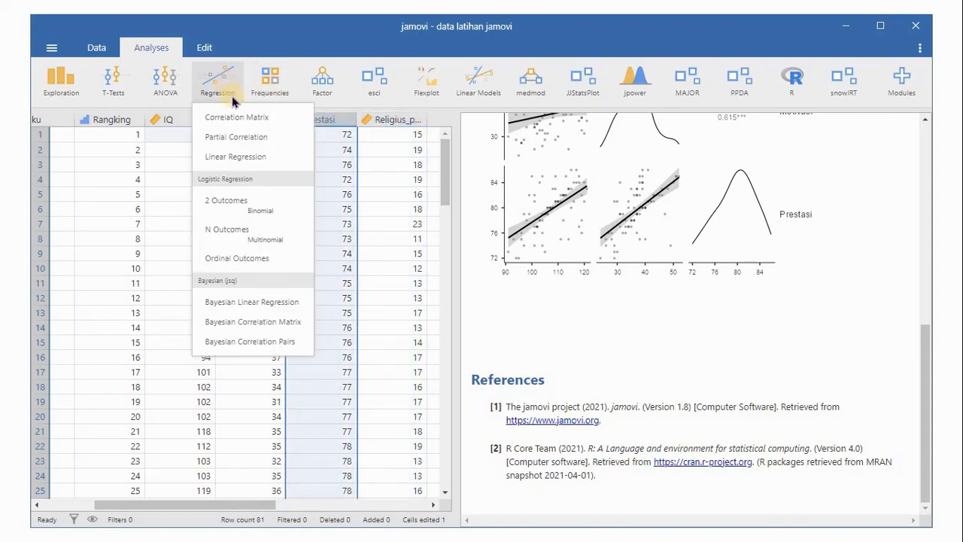
left_click(260, 156)
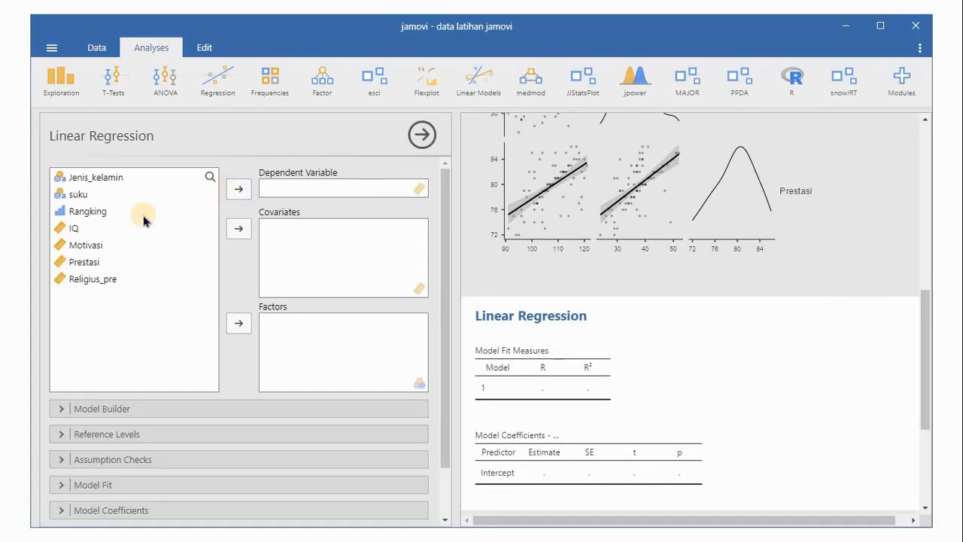
left_click(84, 261)
left_click(239, 189)
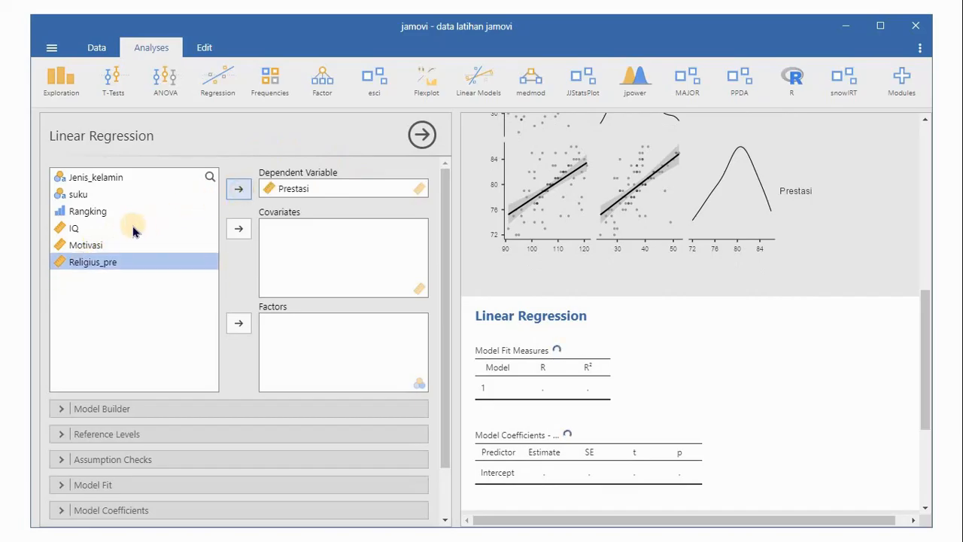
Add IQ, Motivasi and Religius_pre as covariates of the regression and view the resulting model tables
left_click(106, 232)
left_click(239, 230)
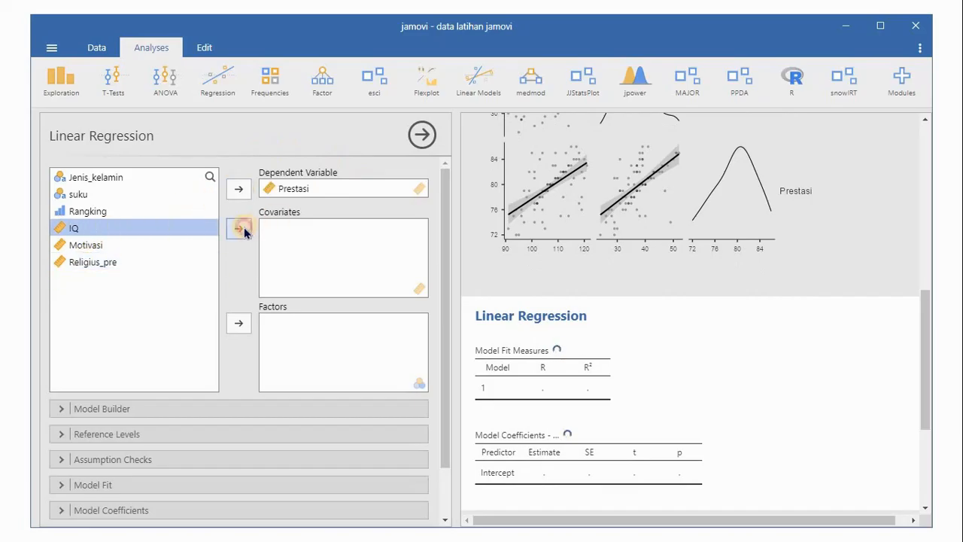
left_click(239, 229)
left_click(240, 229)
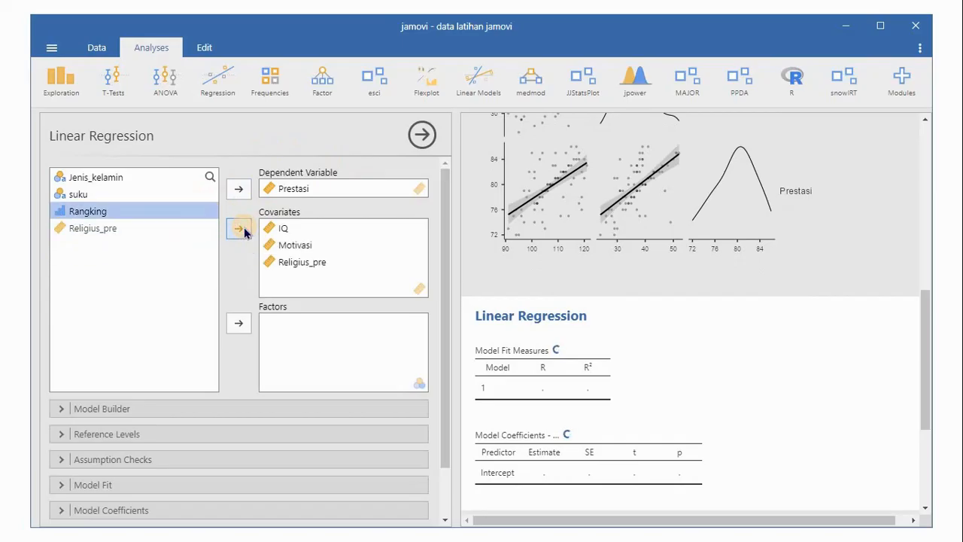
left_click(350, 253)
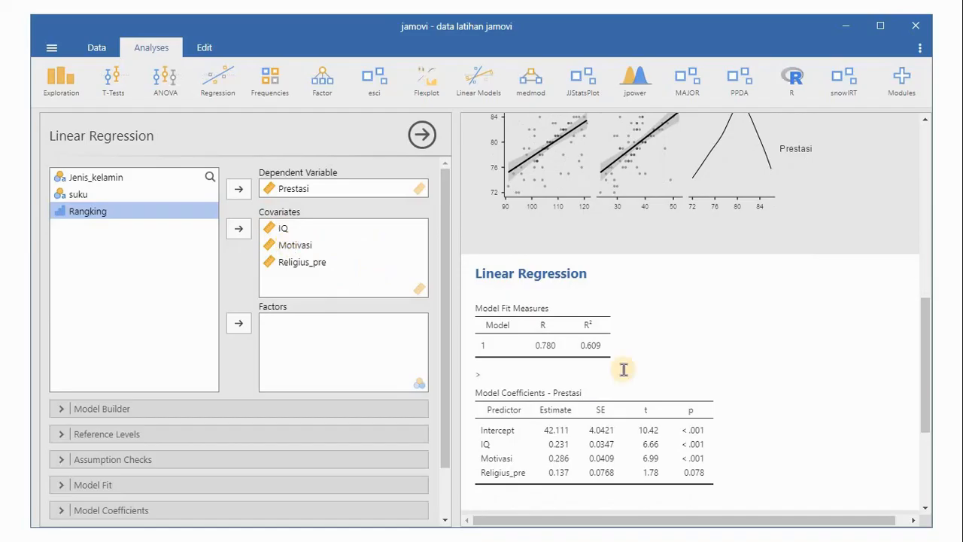
scroll(624, 370, "down", 1)
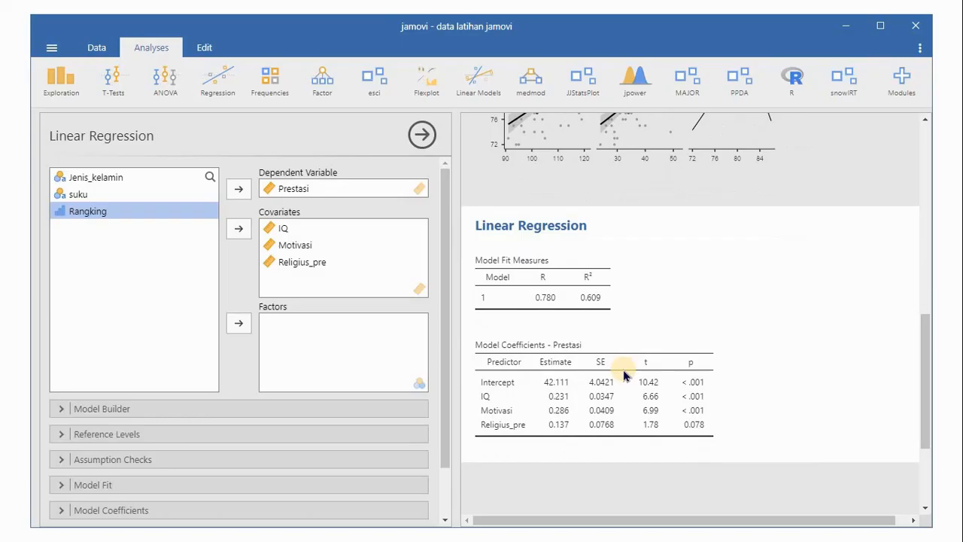
scroll(624, 375, "down", 1)
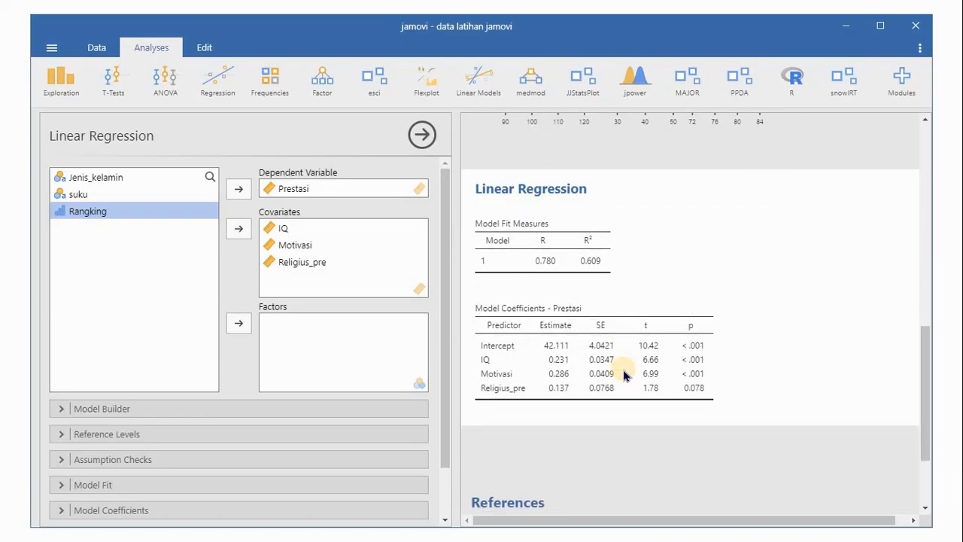
Add a second, empty block in the regression's Model Builder
left_click(183, 409)
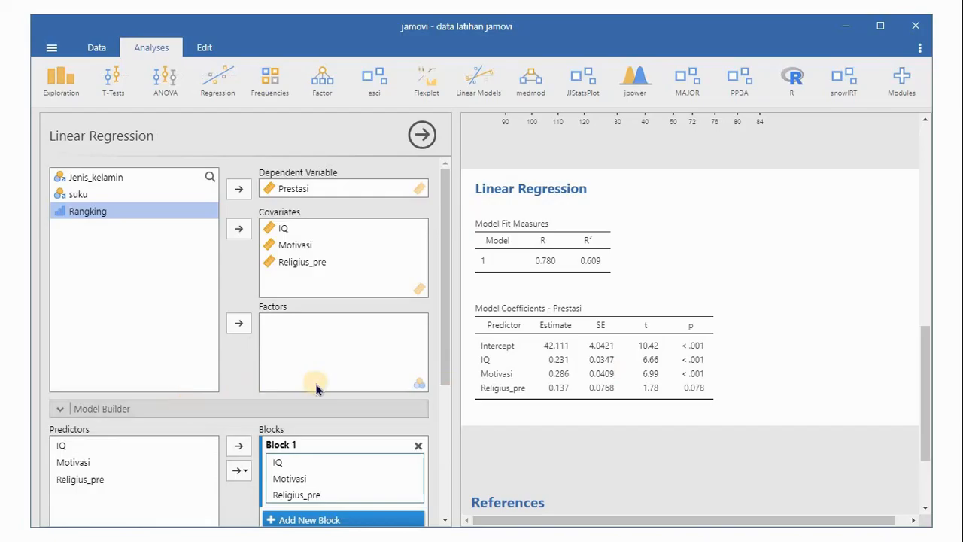
scroll(395, 410, "down", 2)
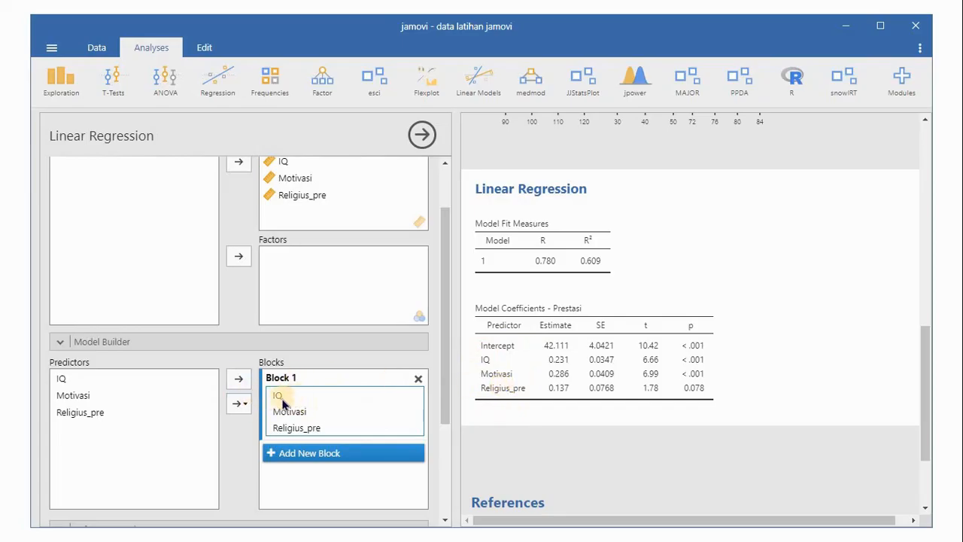
left_click(312, 453)
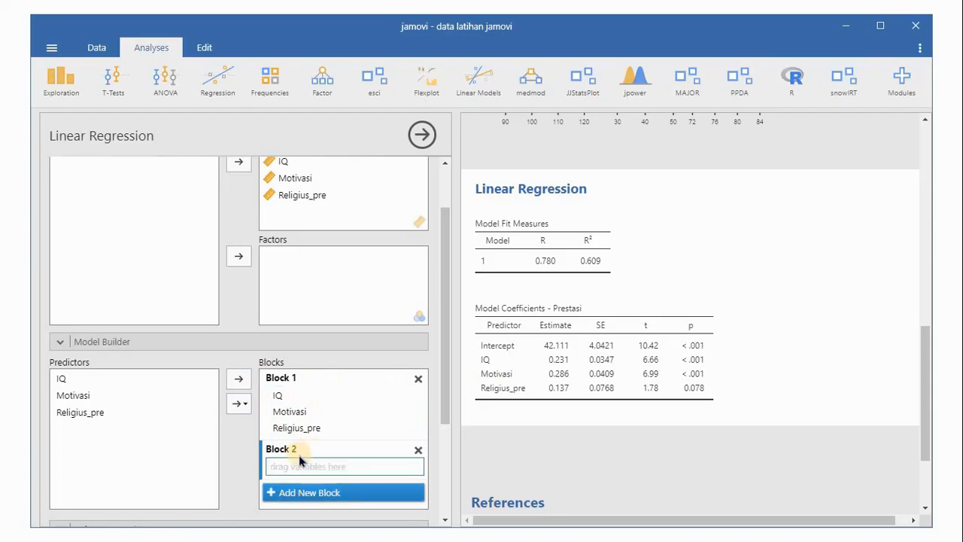
Remove Religius_pre and Motivasi from Block 1 so that it holds only IQ
left_click(294, 412)
left_click_drag(293, 412, 303, 480)
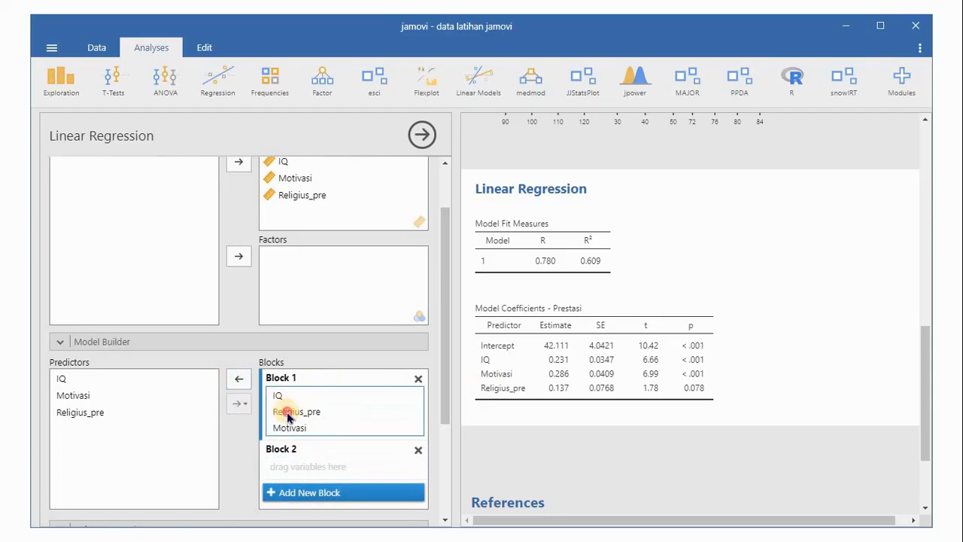
left_click(294, 411)
left_click(239, 382)
left_click(239, 381)
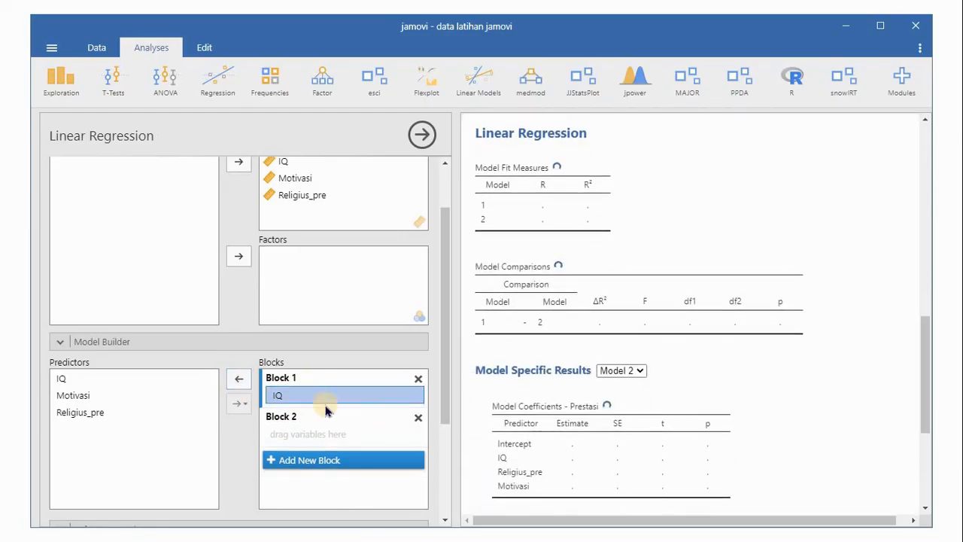
Assign Motivasi to Block 2 and put Religius_pre into a new Block 3
left_click(102, 396)
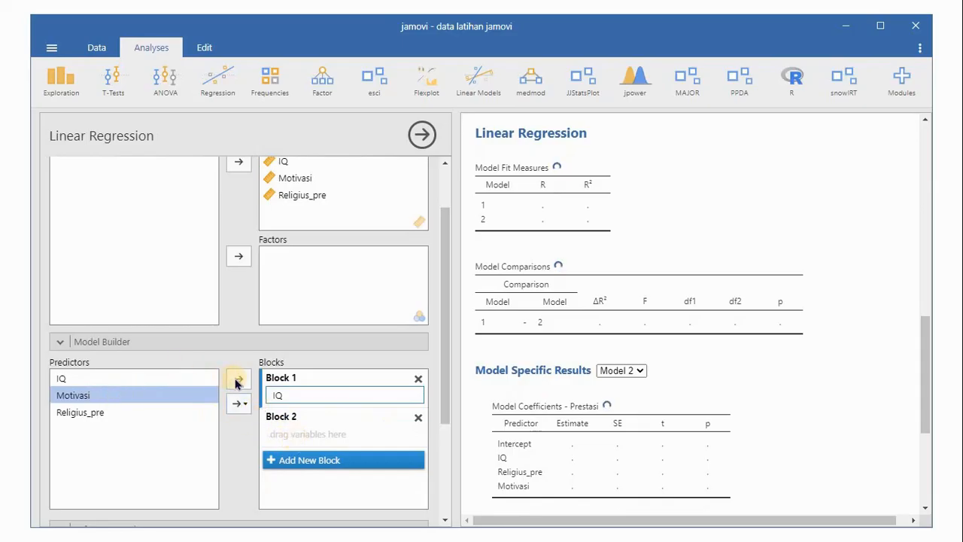
left_click_drag(154, 397, 348, 444)
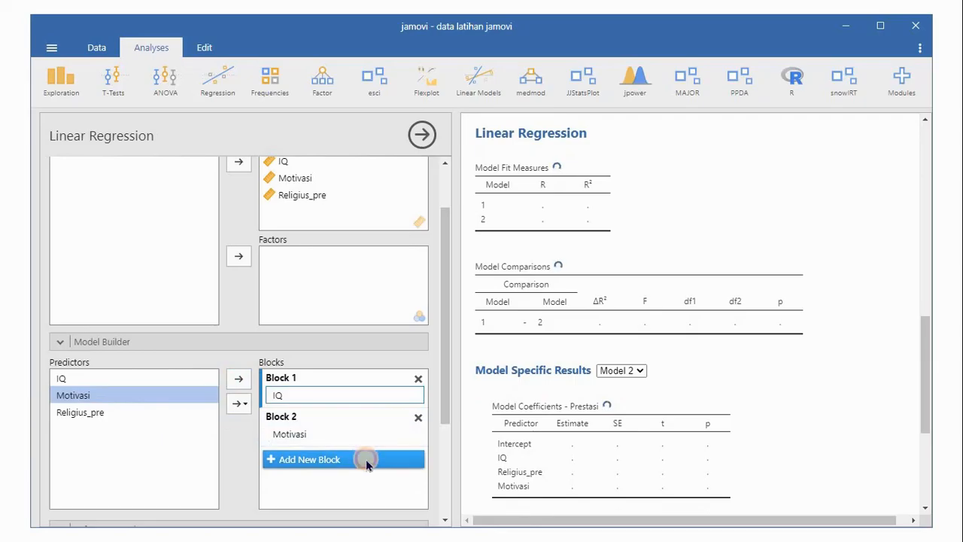
left_click(366, 459)
left_click_drag(101, 415, 337, 478)
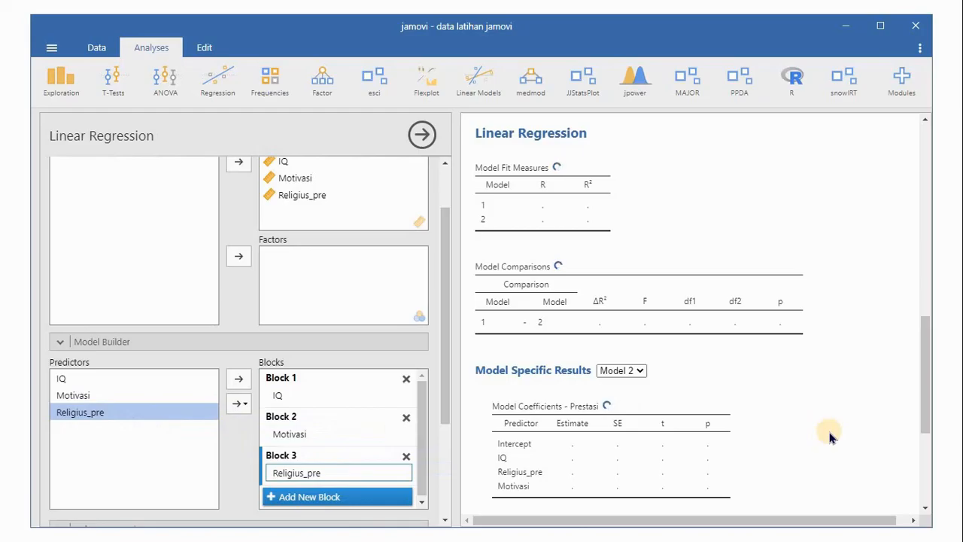
Examine the coefficients of Model 1, Model 2 and Model 3 in turn under Model Specific Results
scroll(821, 419, "down", 1)
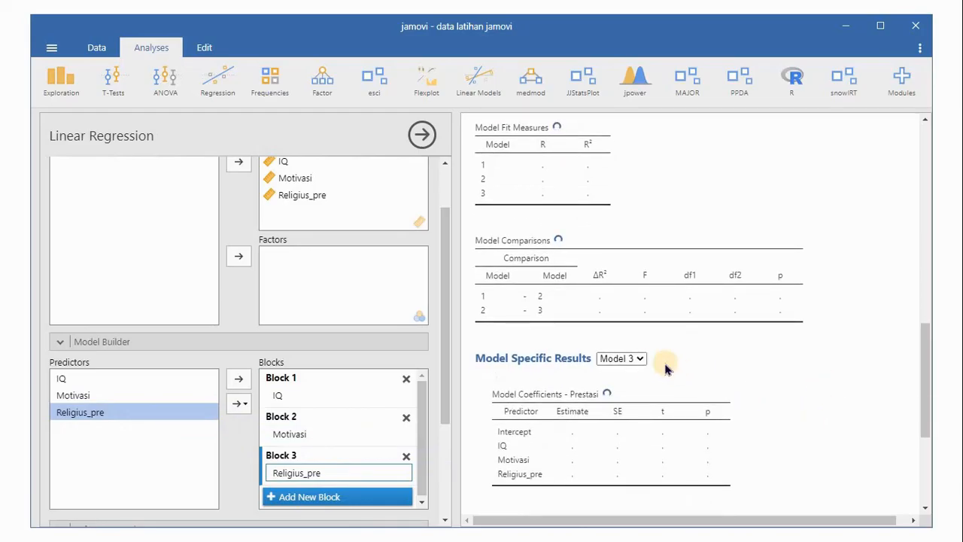
left_click(639, 359)
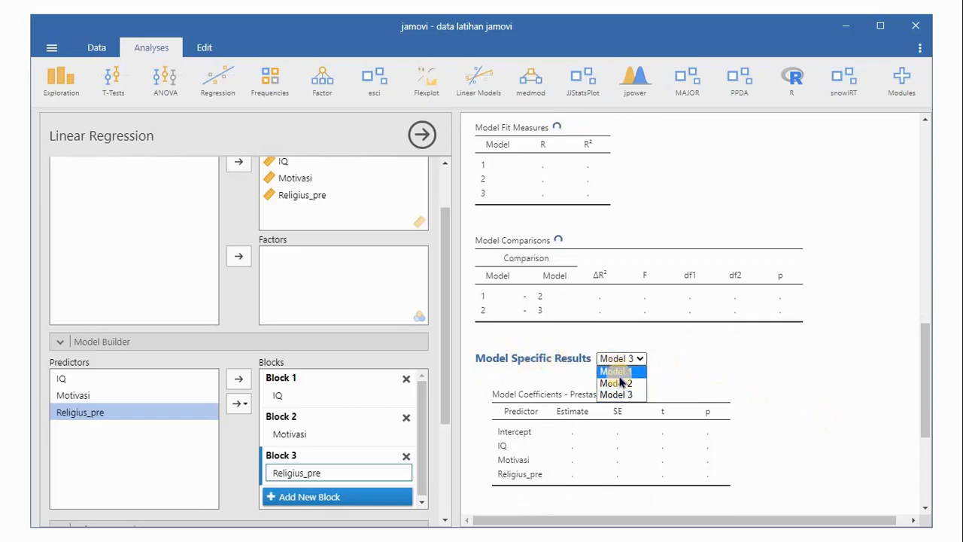
left_click(621, 372)
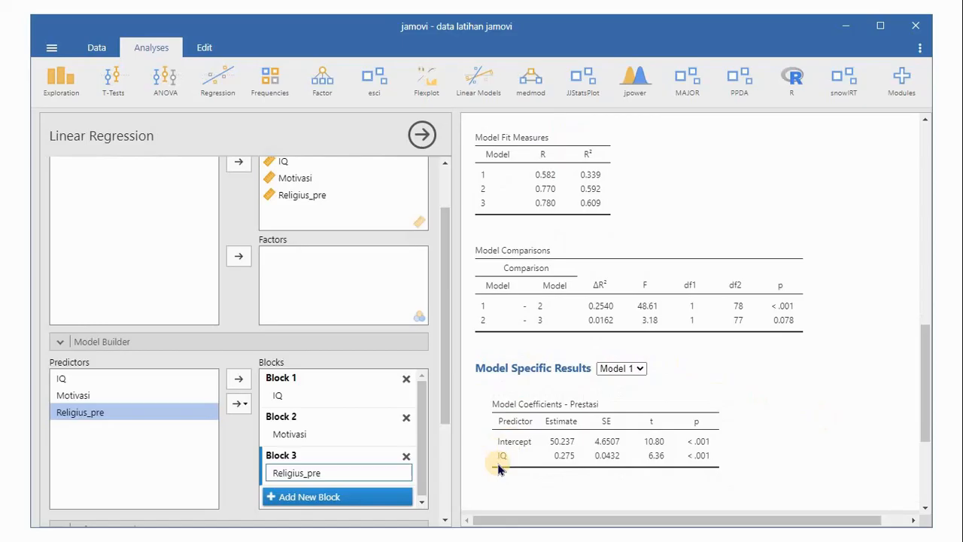
left_click(620, 369)
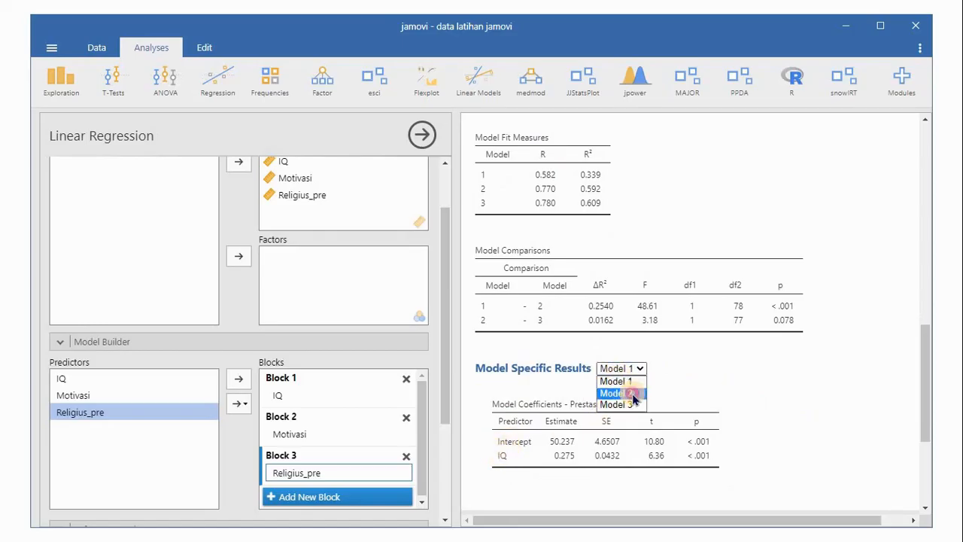
left_click(629, 387)
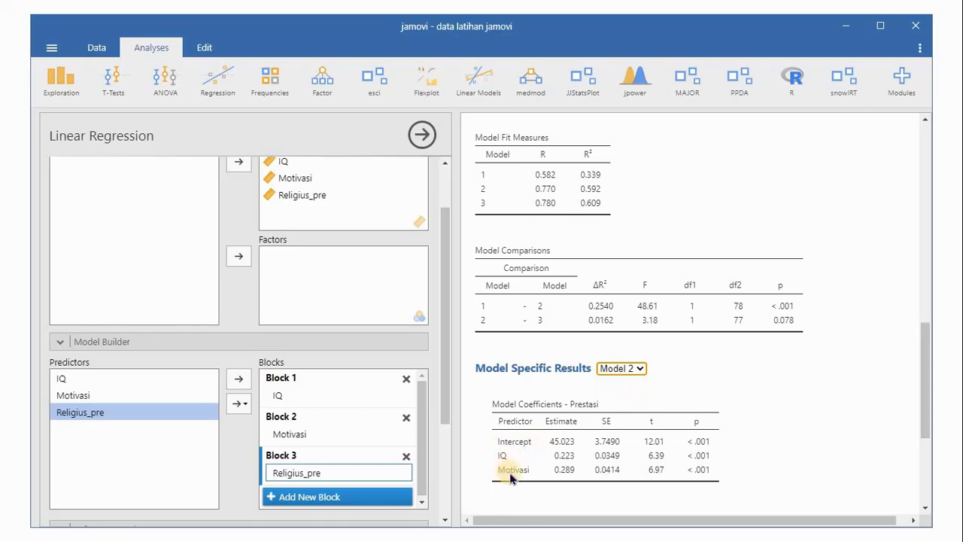
left_click(629, 370)
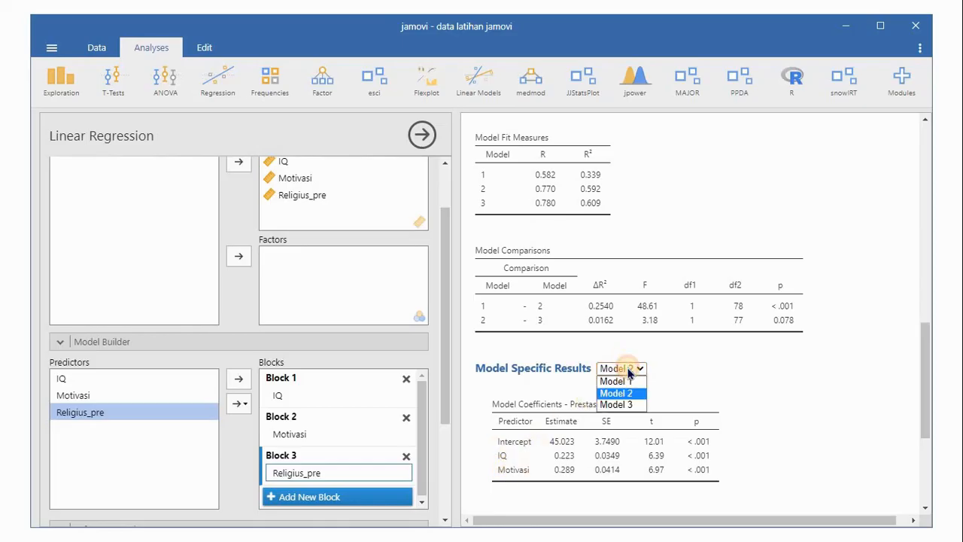
left_click(632, 399)
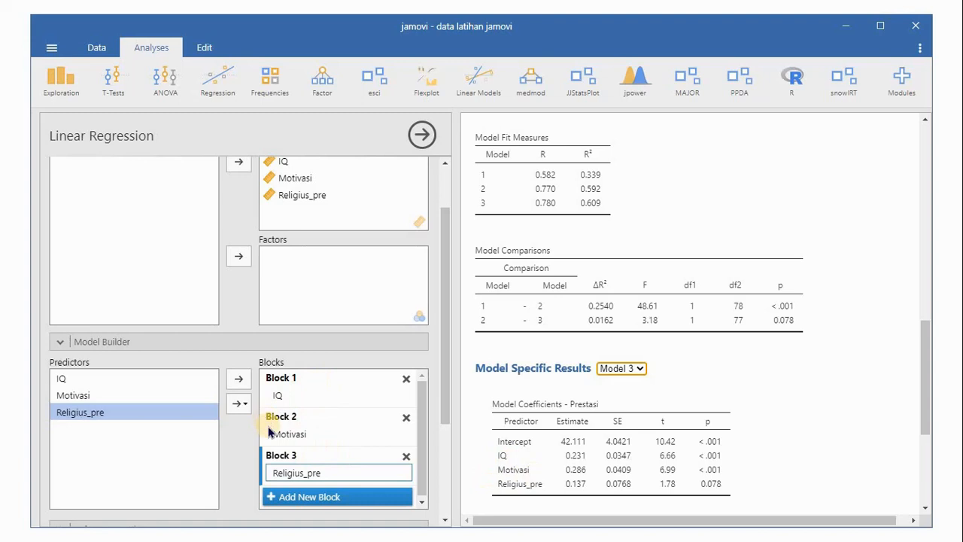
left_click(739, 360)
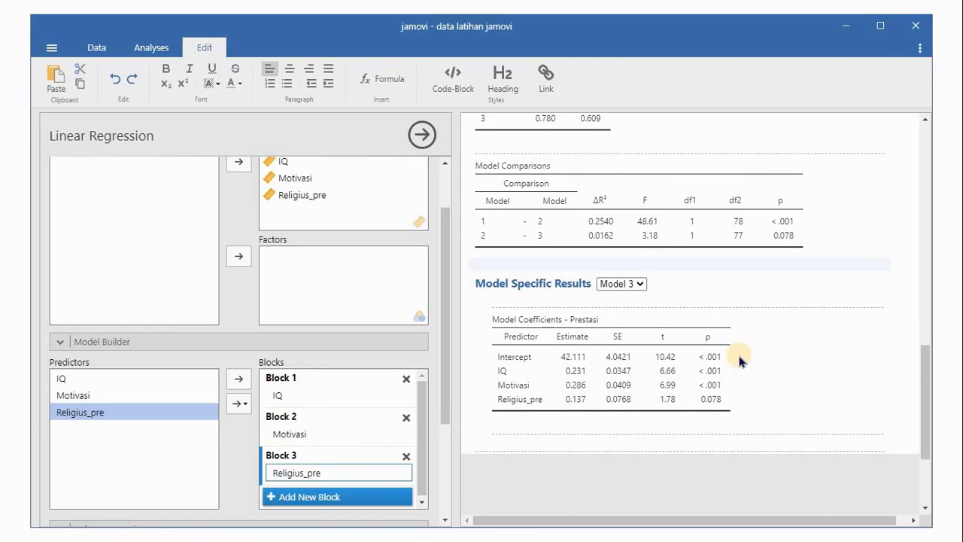
Enable collinearity statistics, normality test, Q-Q plot of residuals, residual plots and Cook's distance as assumption checks for the regression
left_click(881, 27)
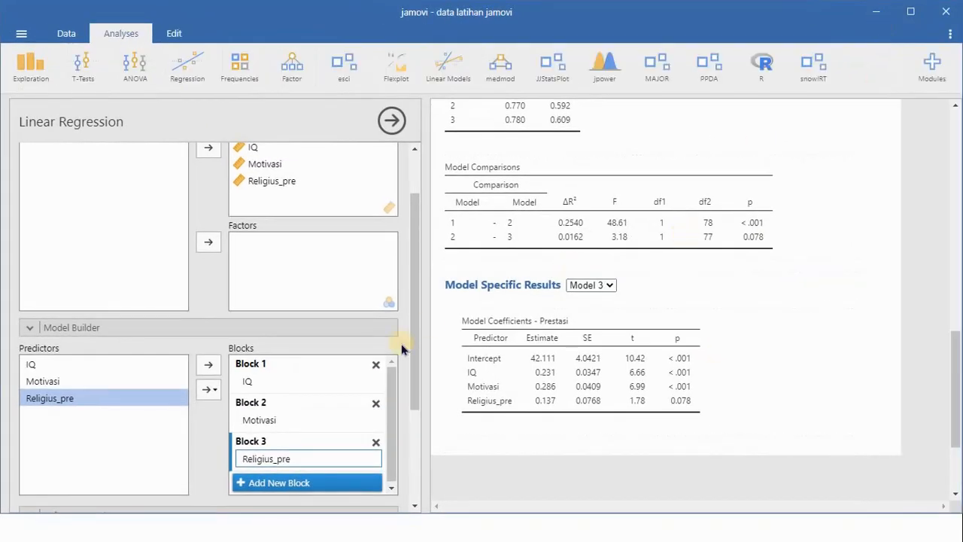
scroll(164, 450, "down", 4)
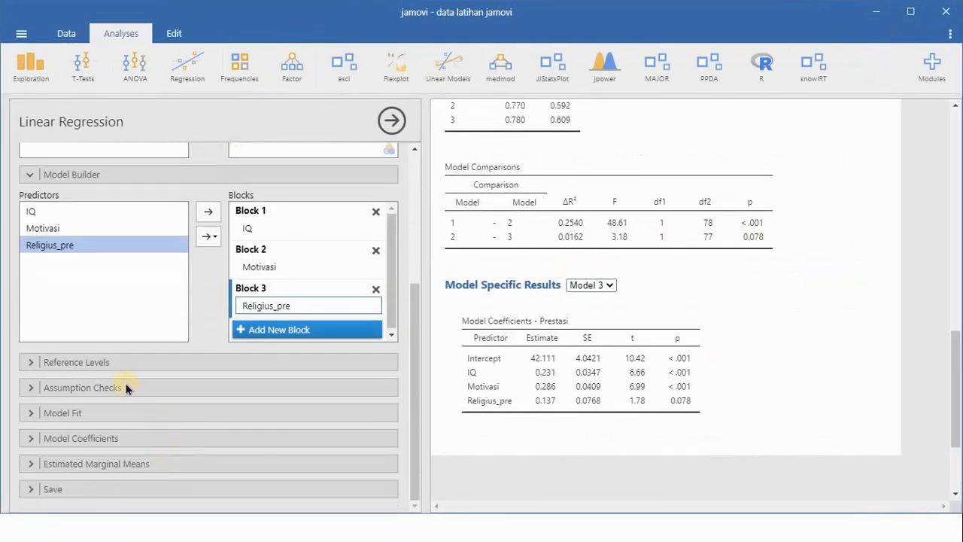
left_click(70, 388)
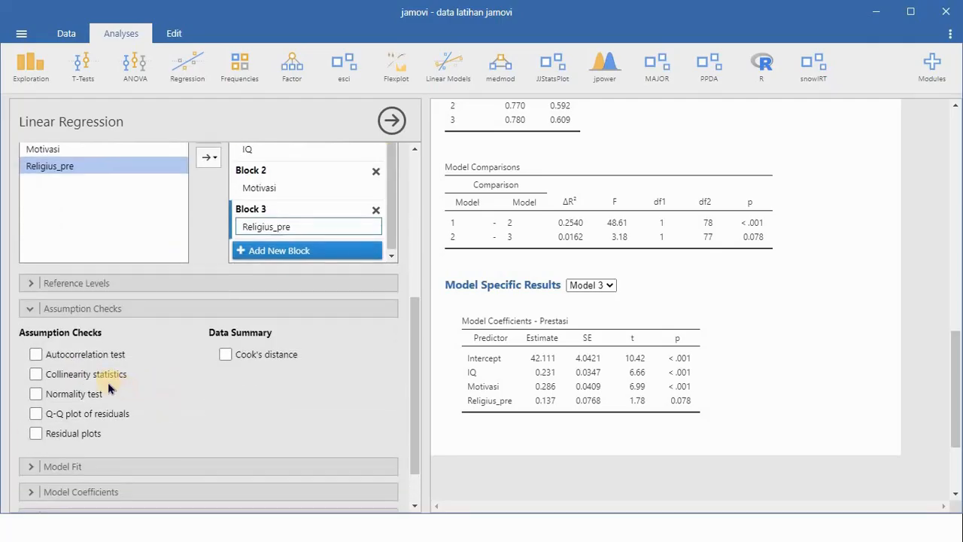
left_click(41, 376)
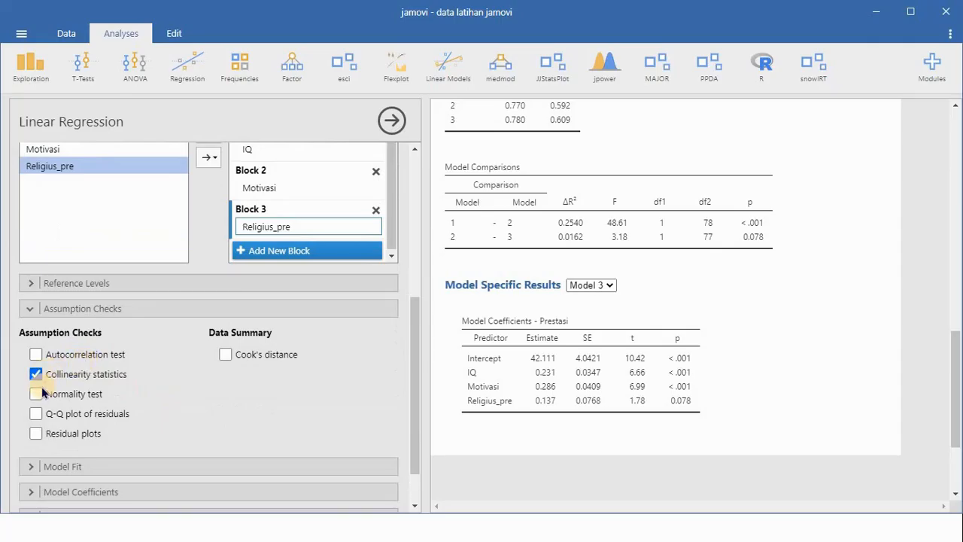
left_click(39, 393)
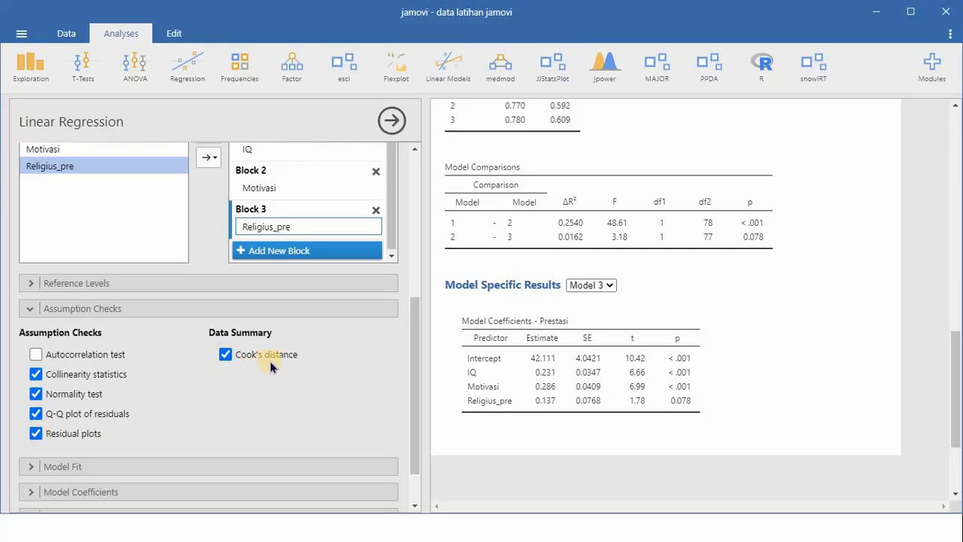
Add AIC, BIC, RMSE and the overall F test to the regression's model fit output
scroll(271, 366, "down", 2)
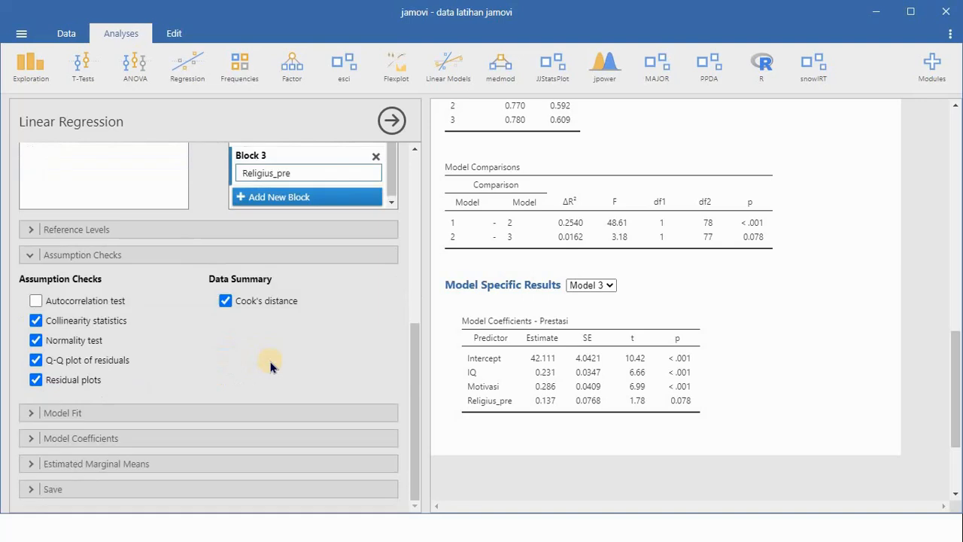
left_click(107, 413)
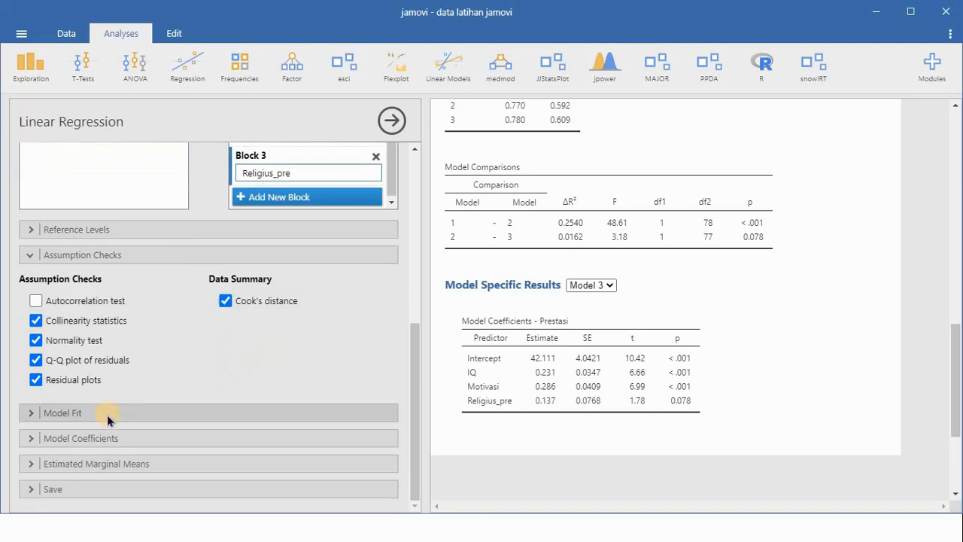
left_click(107, 413)
left_click(107, 413)
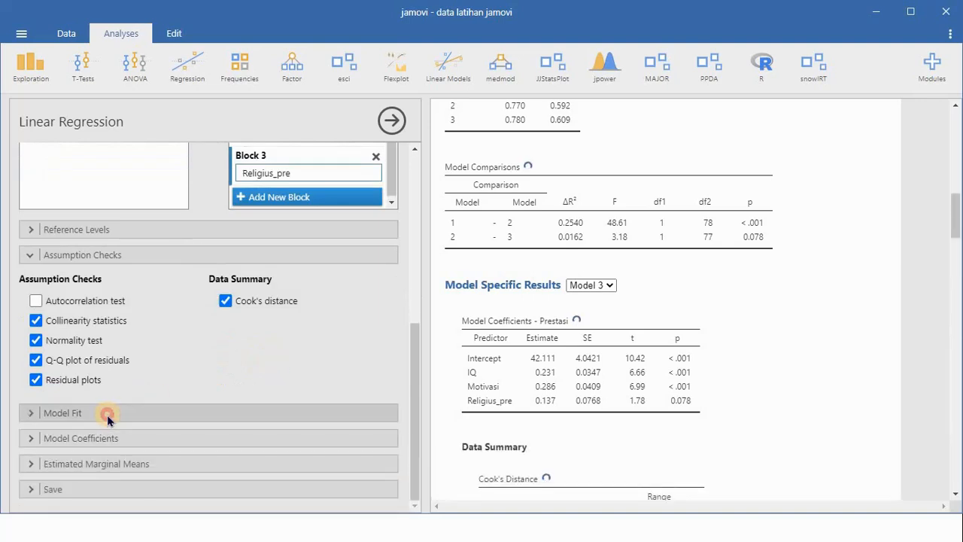
left_click(106, 413)
left_click(107, 414)
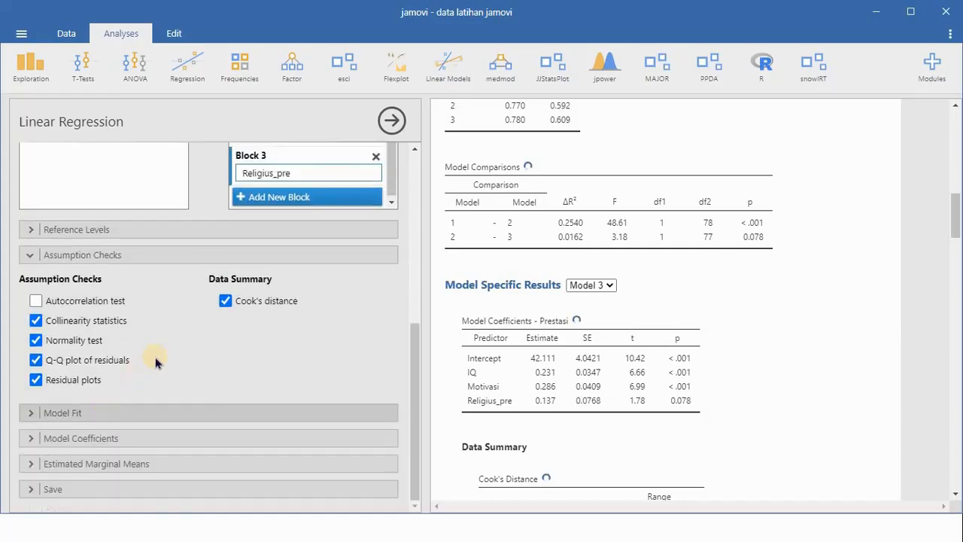
left_click(87, 412)
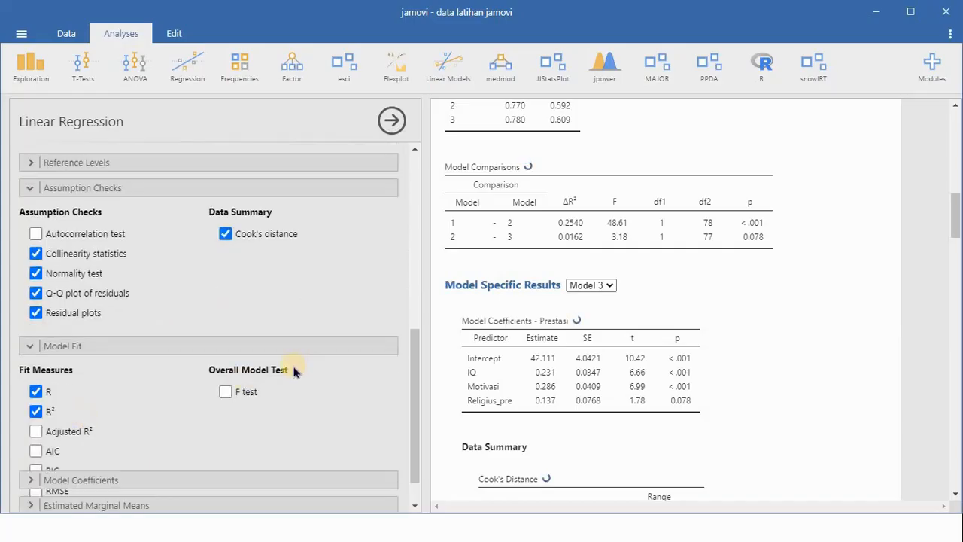
left_click(250, 391)
scroll(251, 389, "down", 2)
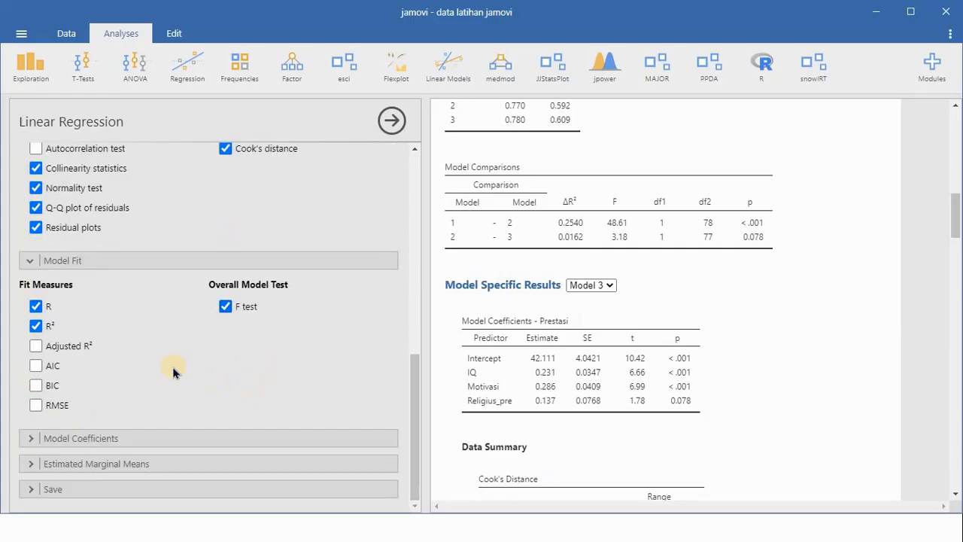
left_click(34, 367)
left_click(36, 386)
left_click(37, 405)
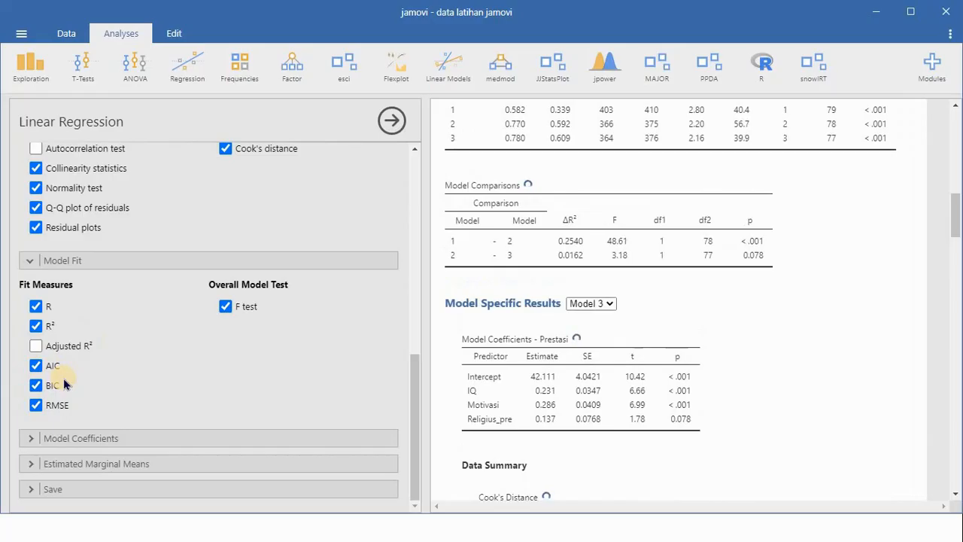
Include the standardized estimate in the regression's model coefficients
left_click(130, 438)
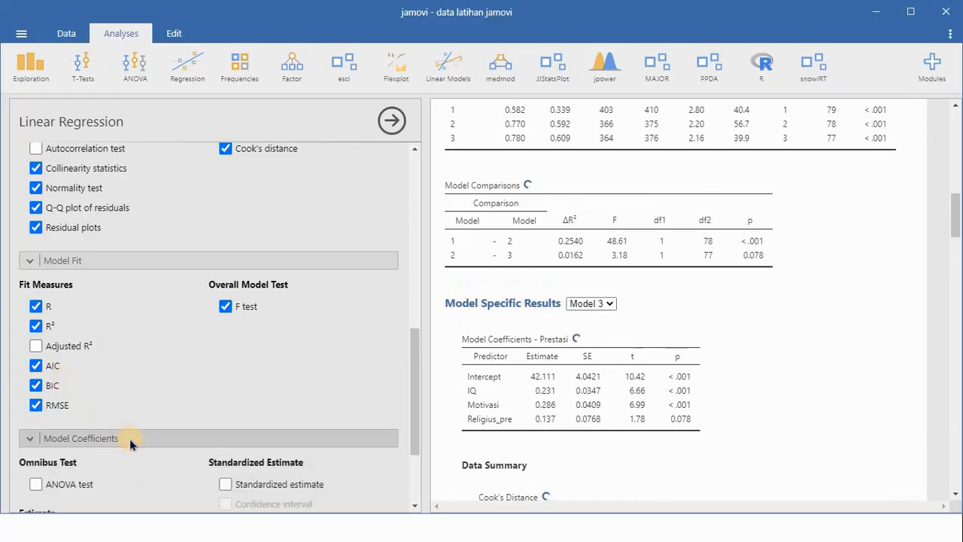
scroll(129, 439, "down", 2)
left_click(225, 354)
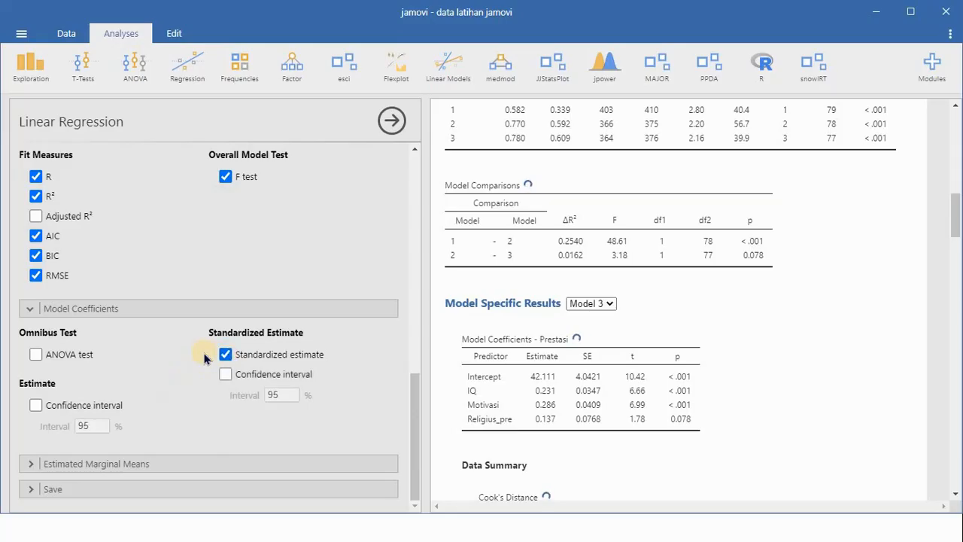
Save Cook's distance to the dataset and close the regression options to show the data
left_click(108, 491)
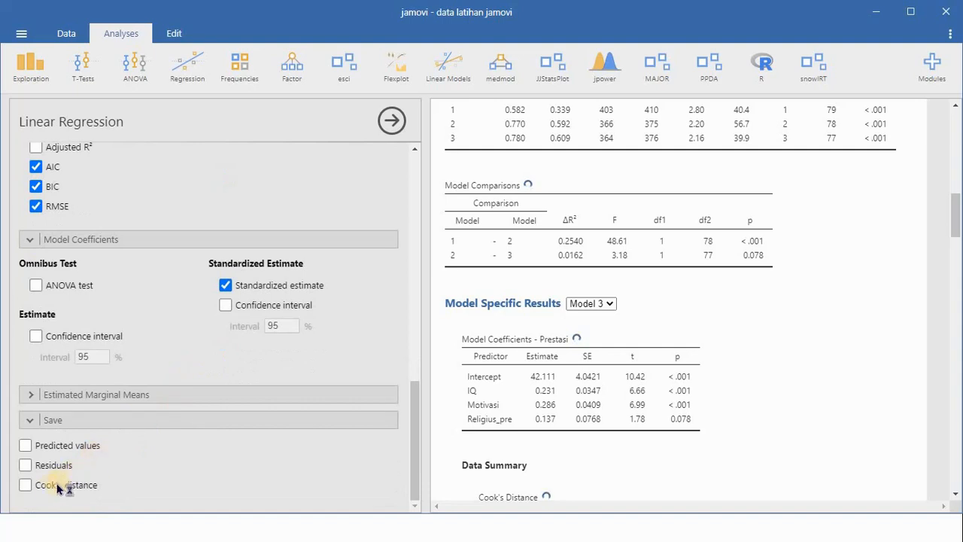
left_click(23, 486)
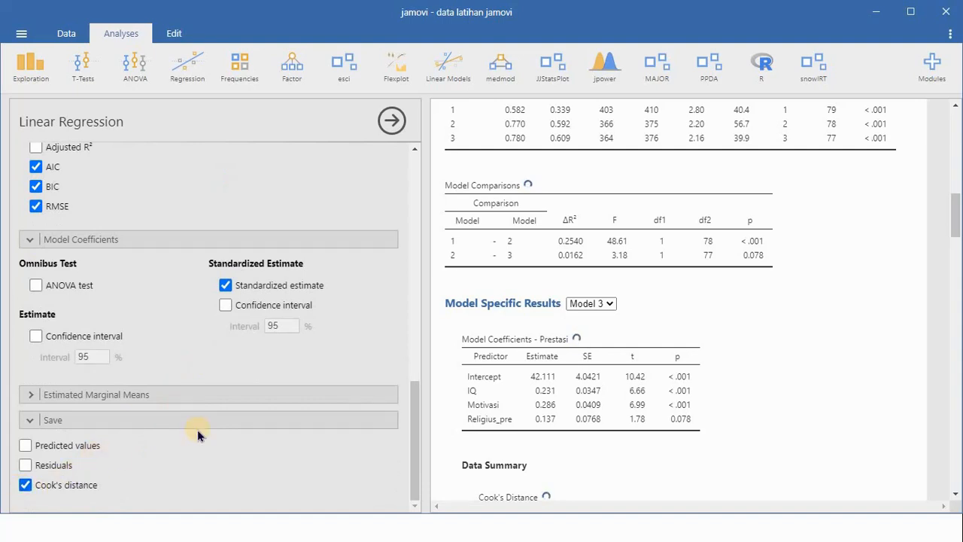
left_click(390, 123)
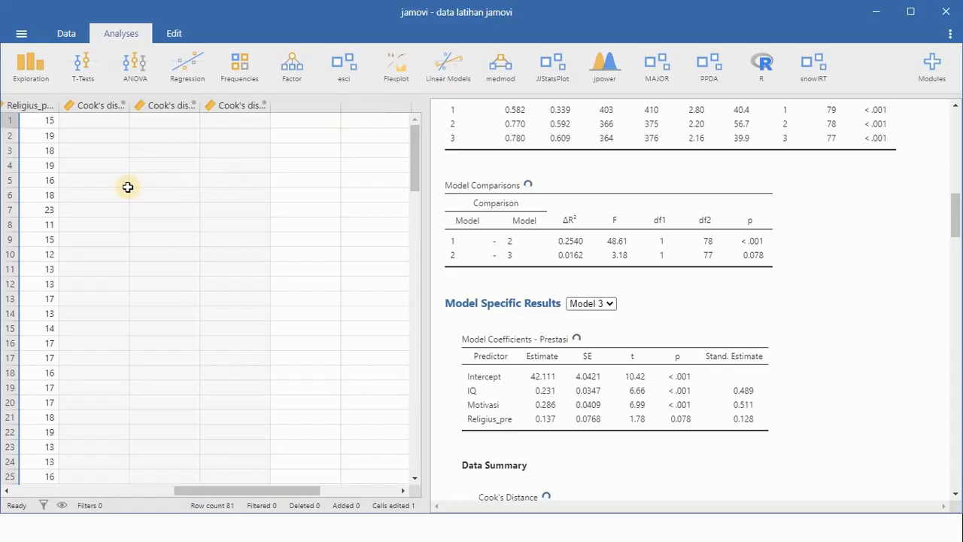
Inspect the saved Cook's distance columns in the data and slightly widen the first one
scroll(128, 187, "left", 5)
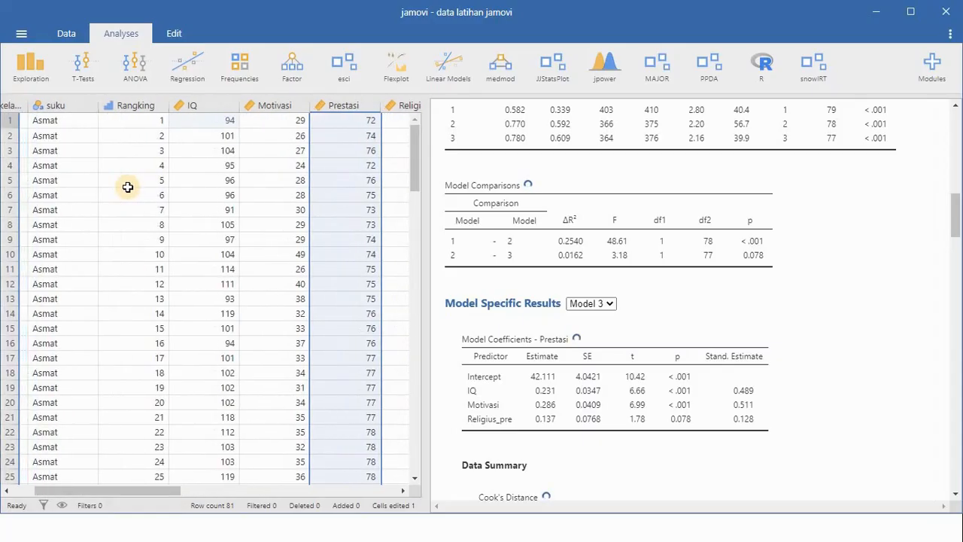
scroll(128, 186, "right", 5)
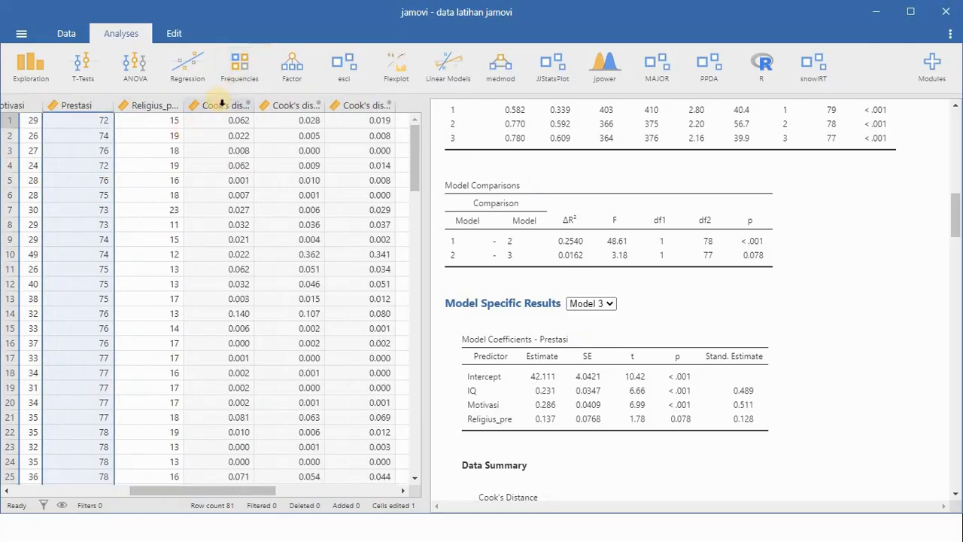
left_click(351, 105)
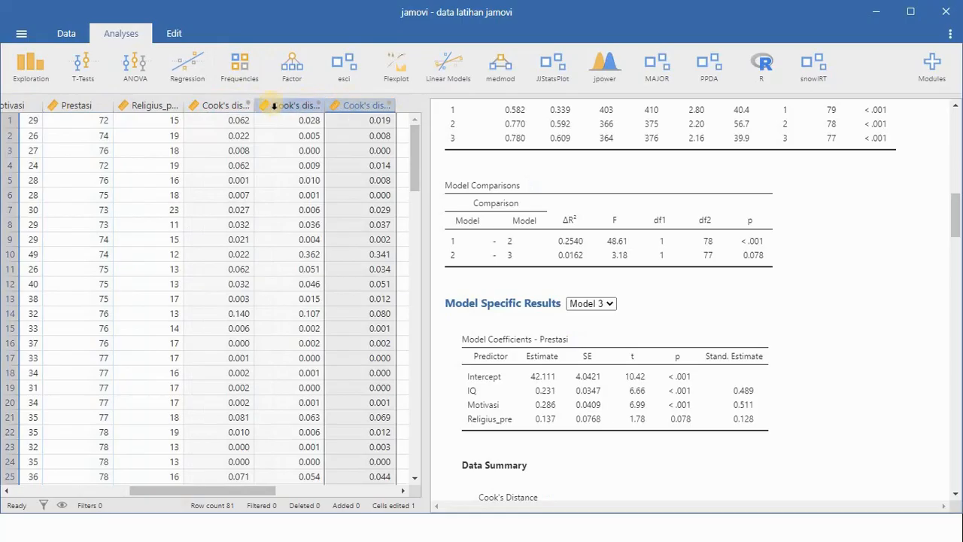
mouse_move(254, 106)
left_mouse_down()
mouse_move(297, 105)
mouse_move(264, 106)
left_mouse_up()
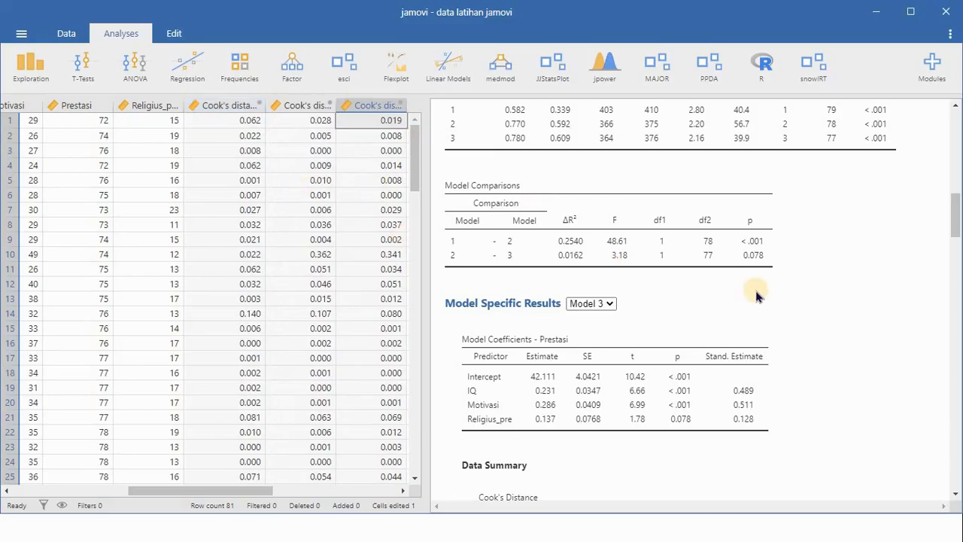
Examine the Model Fit Measures and Model Comparisons tables in the Linear Regression results
scroll(756, 296, "up", 5)
scroll(756, 296, "down", 2)
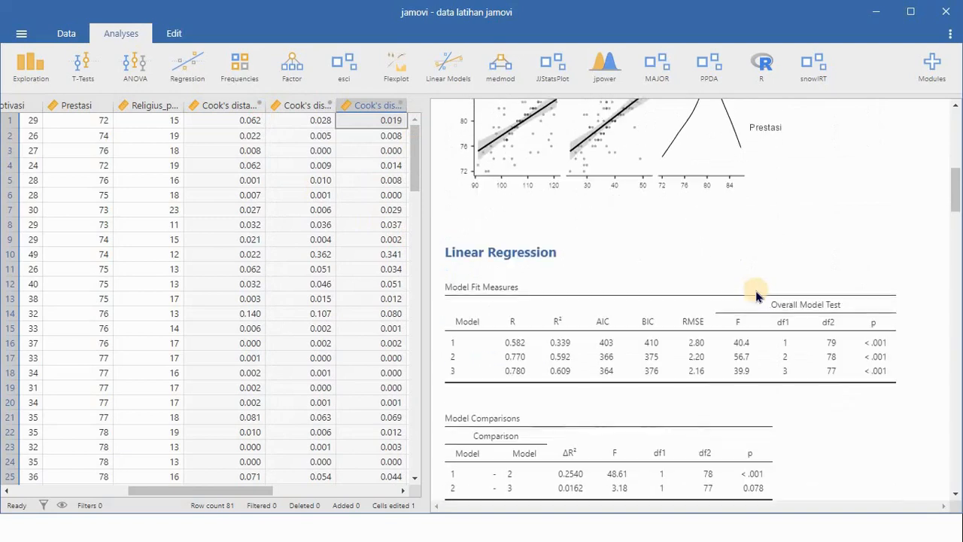
scroll(756, 295, "down", 1)
scroll(602, 231, "down", 1)
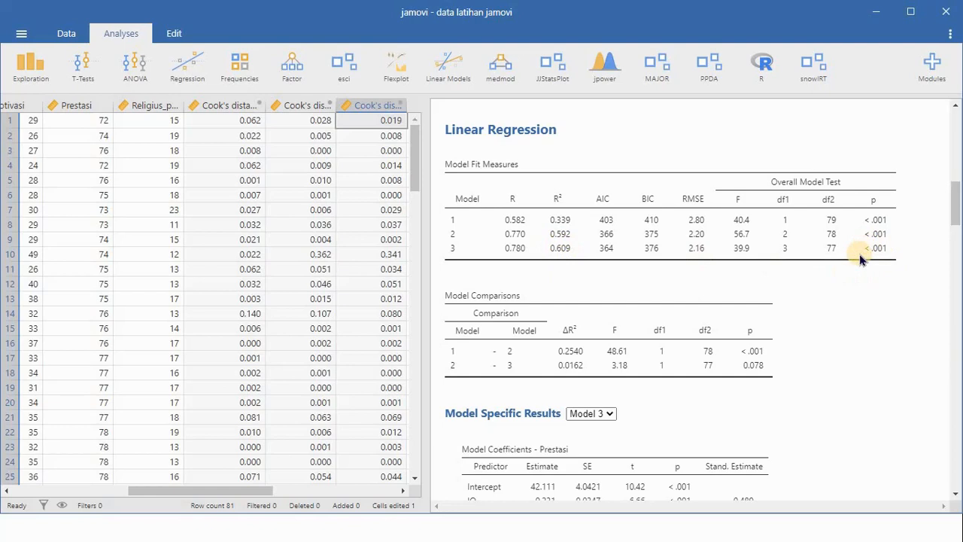
scroll(862, 258, "down", 1)
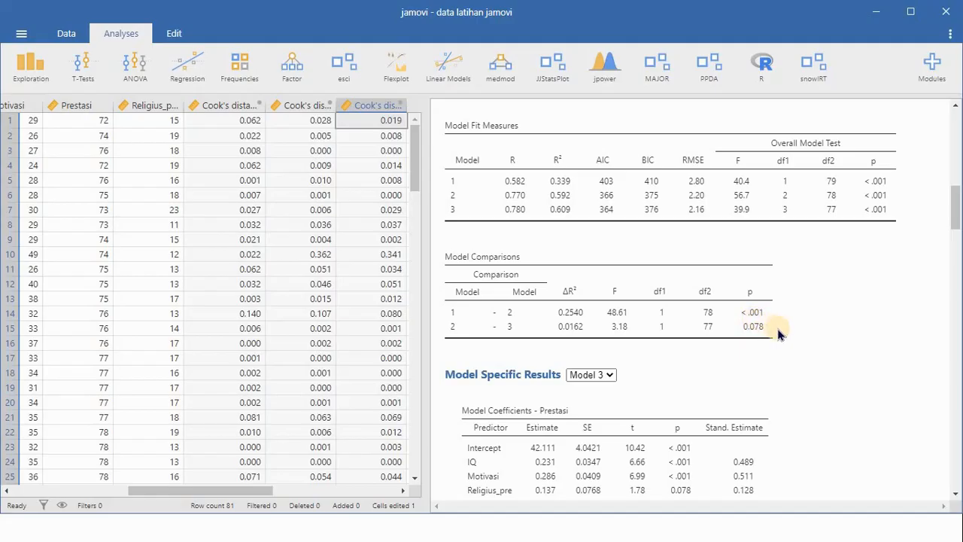
scroll(779, 334, "down", 2)
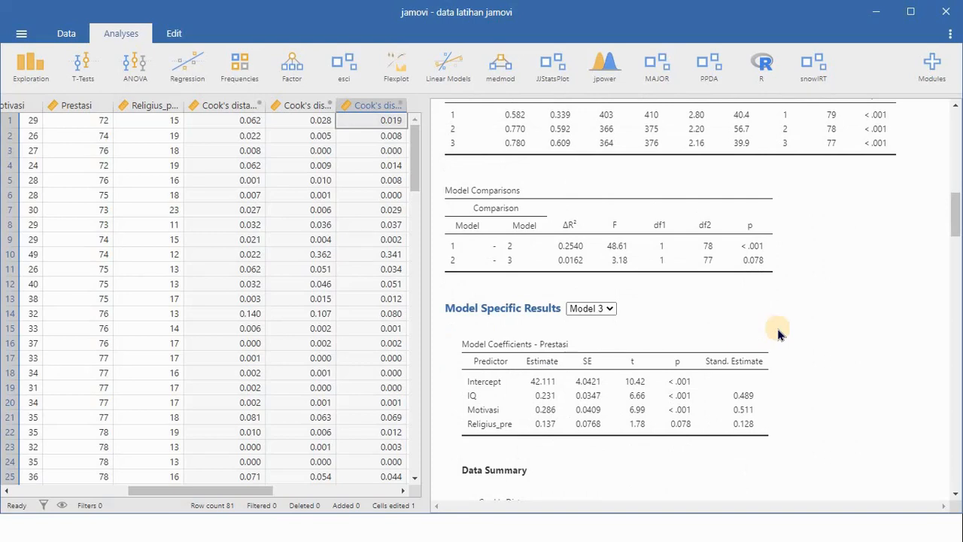
scroll(779, 335, "down", 2)
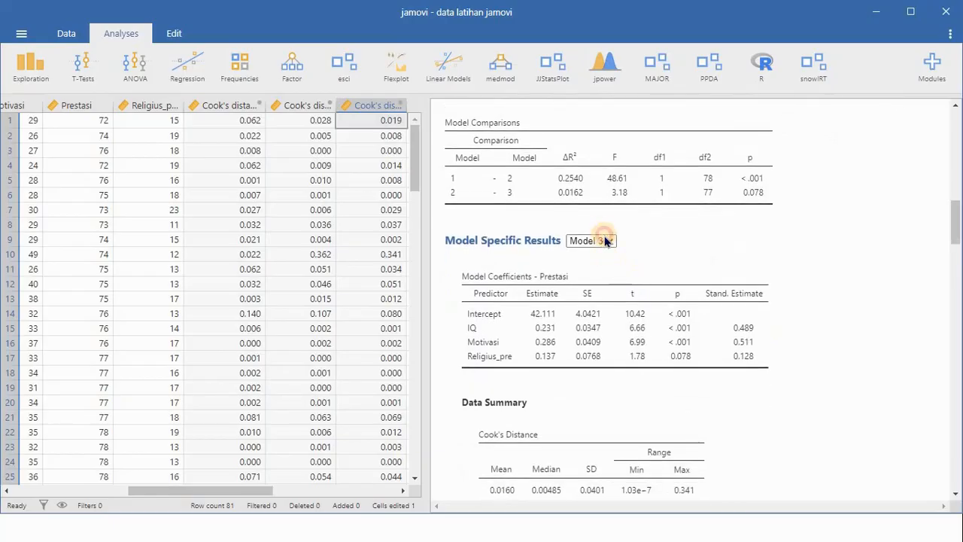
Compare the coefficients and standardized estimates of Model 1 and Model 2, ending with Model 3 displayed
left_click(605, 241)
left_click(605, 241)
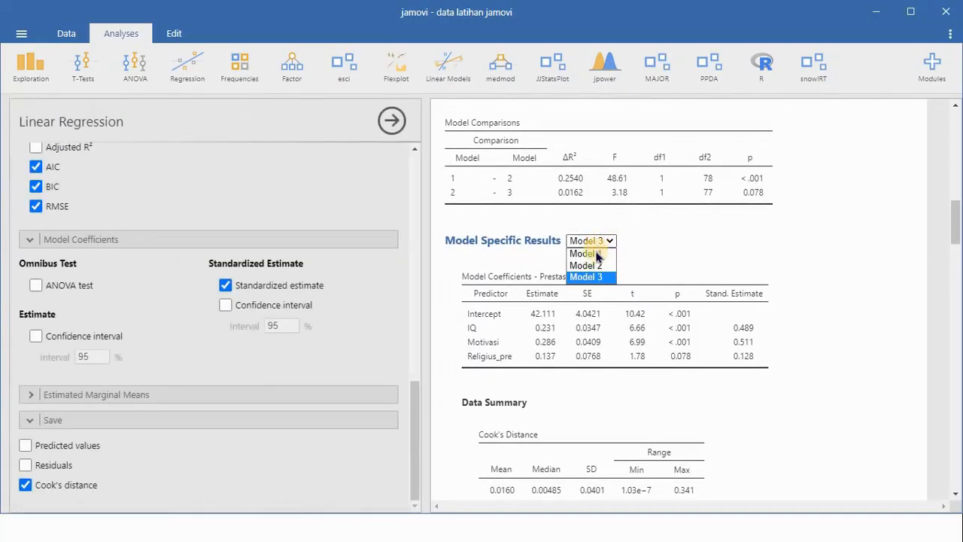
left_click(594, 254)
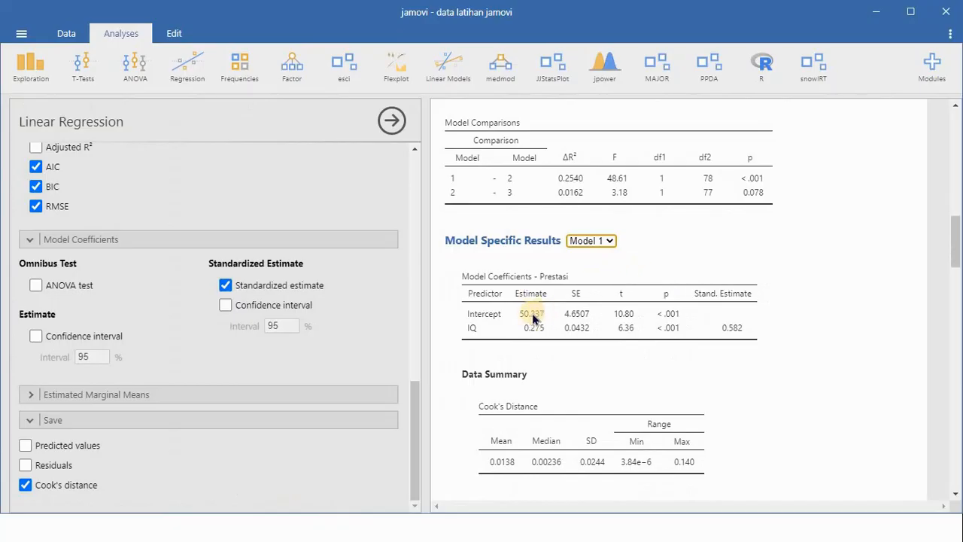
left_click(587, 242)
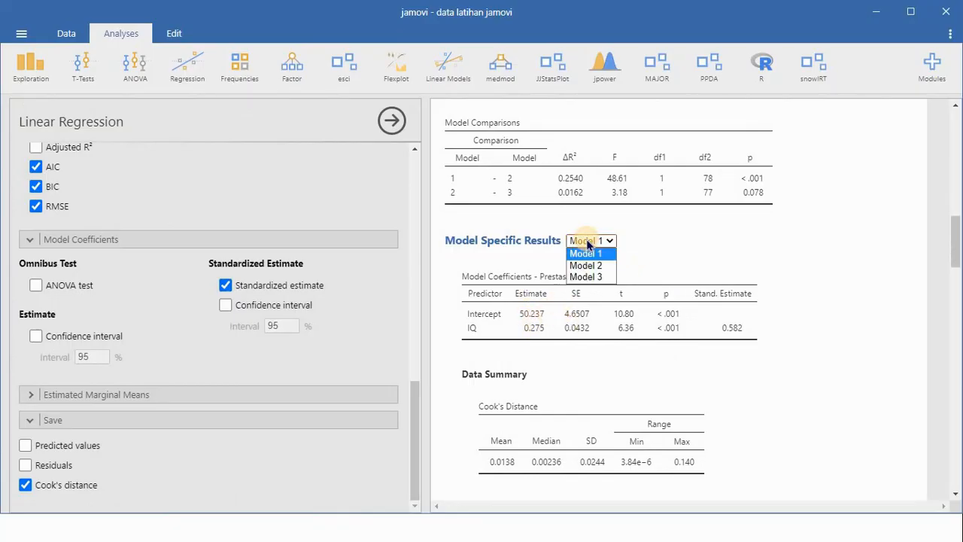
left_click(587, 266)
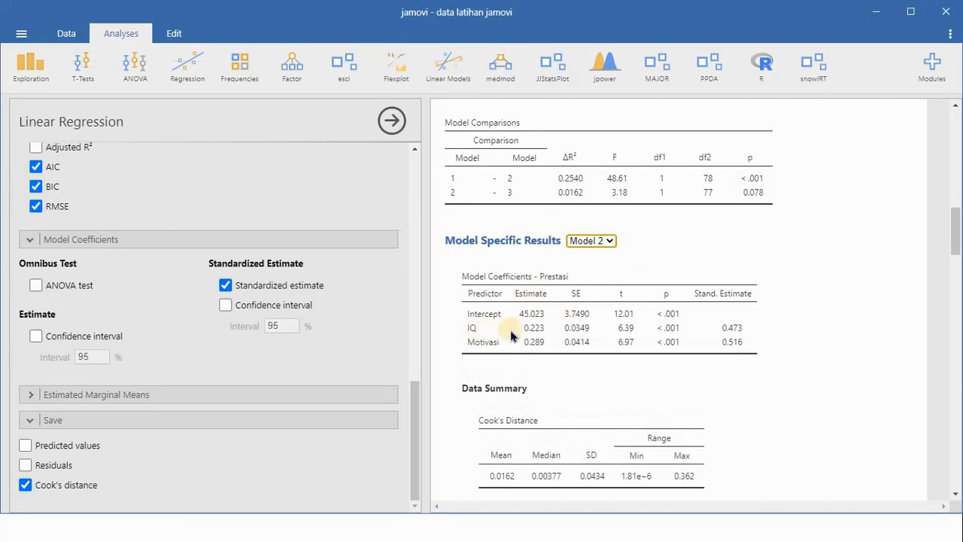
left_click(609, 241)
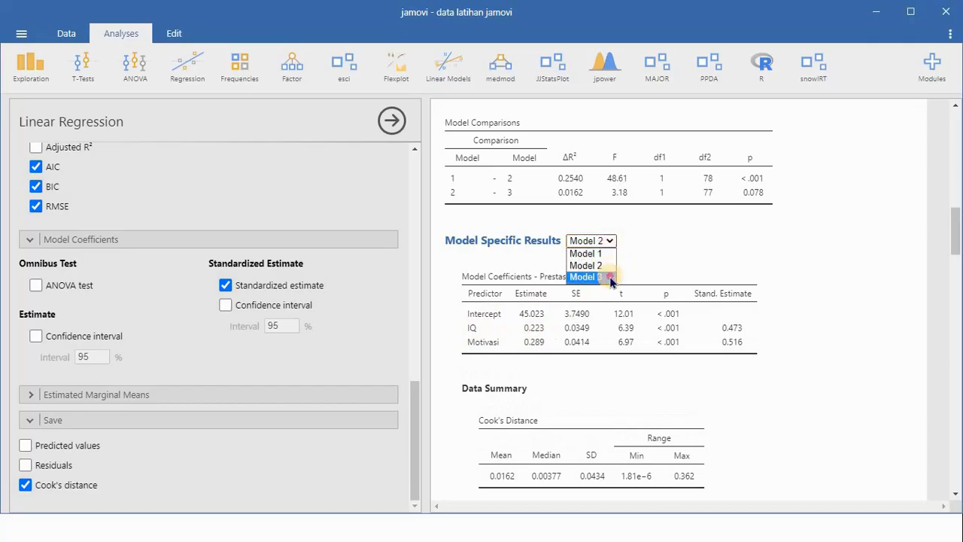
left_click(610, 279)
Add the note "Y = BX1 + BX2 + BX3" directly beneath the Model 3 coefficients table
scroll(711, 318, "down", 1)
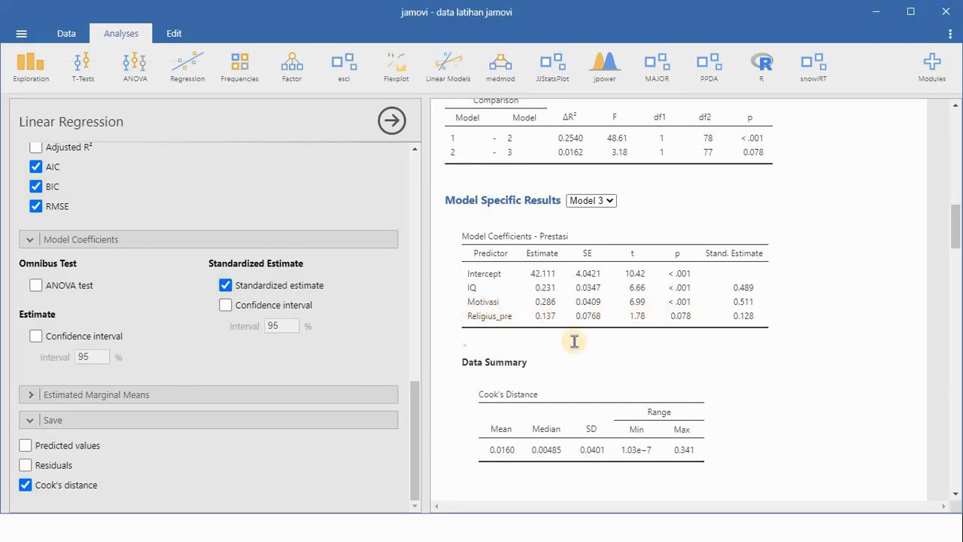
scroll(574, 341, "down", 1)
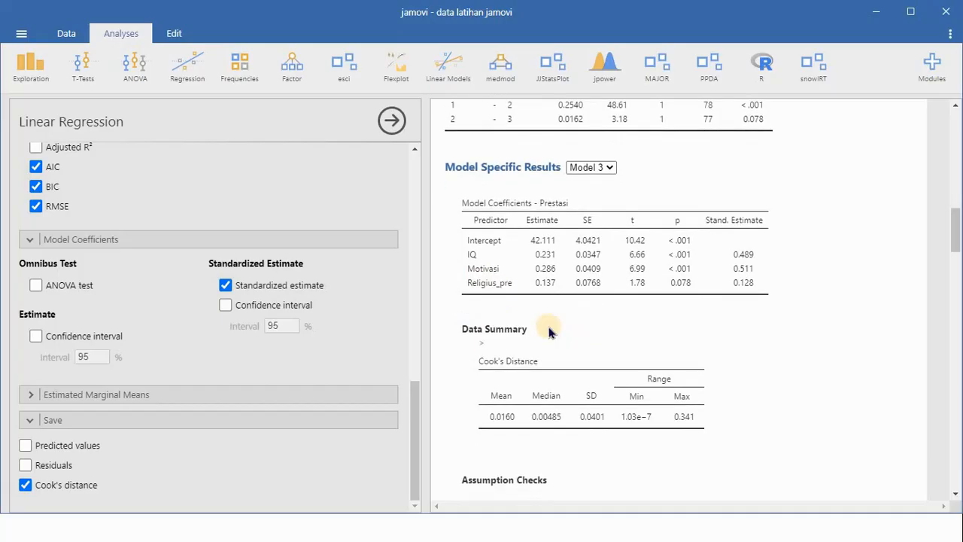
left_click(516, 306)
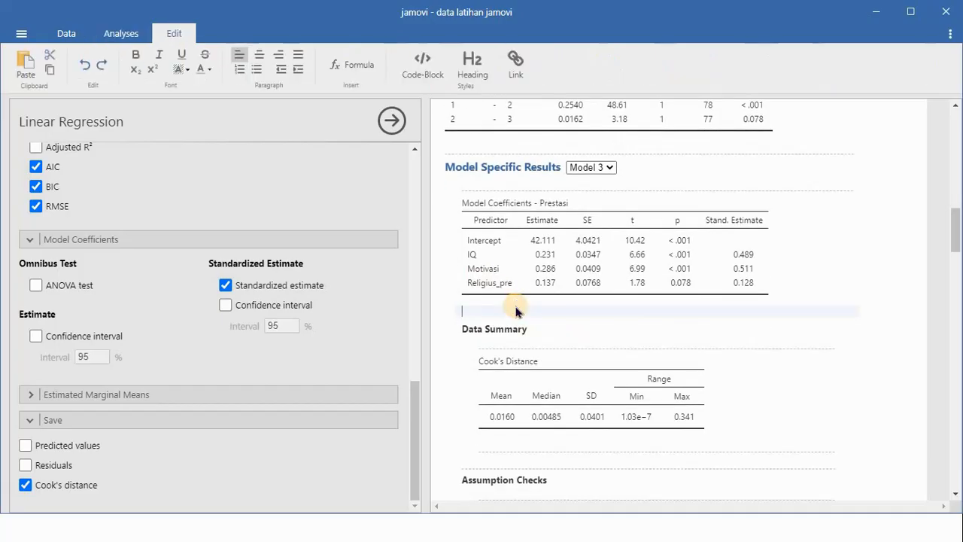
type("Y = BX1 + BX2 + BX3")
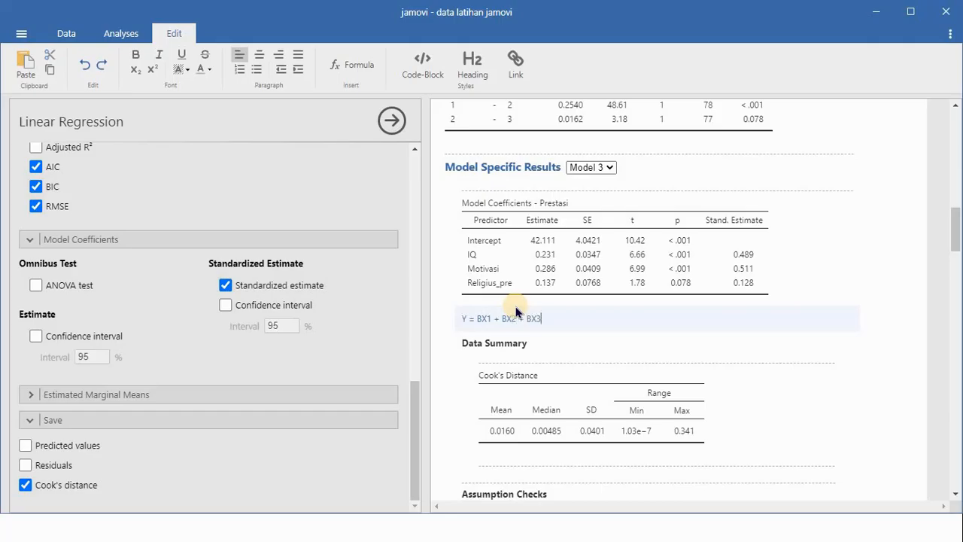
Append "+ C" to the note's formula and add the line "Prestasi = 0.231*IQ + 0.286*Motivasi + 0.137*Religius + 42.11" beneath it
key("Return")
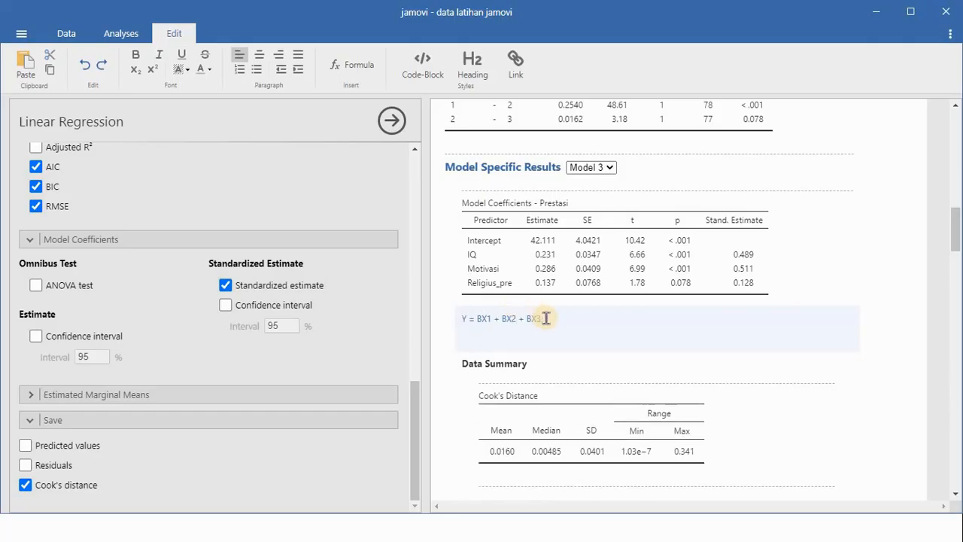
left_click(546, 318)
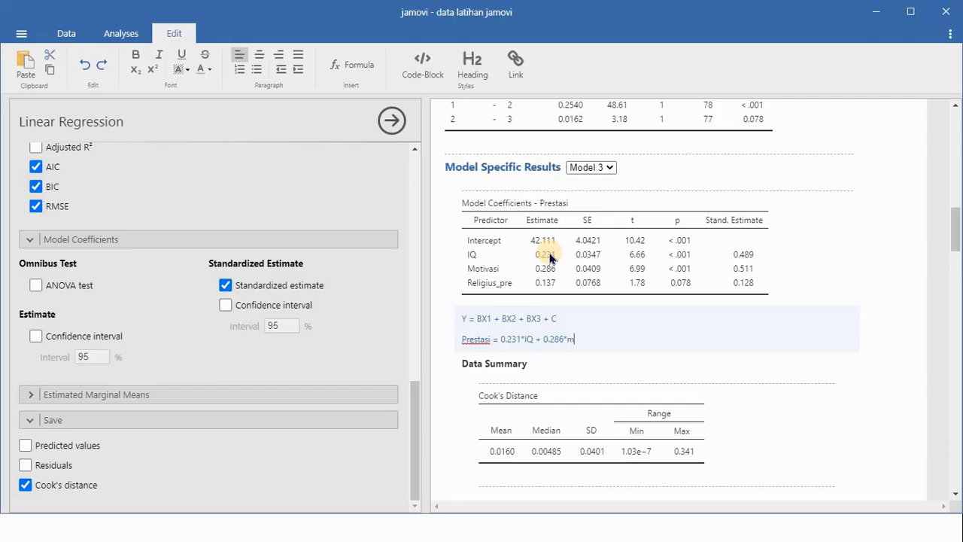
type("IVA")
key("BackSpace")
key("BackSpace")
key("BackSpace")
key("BackSpace")
key("BackSpace")
type("ivasi + 0.137*Religius + 42.11")
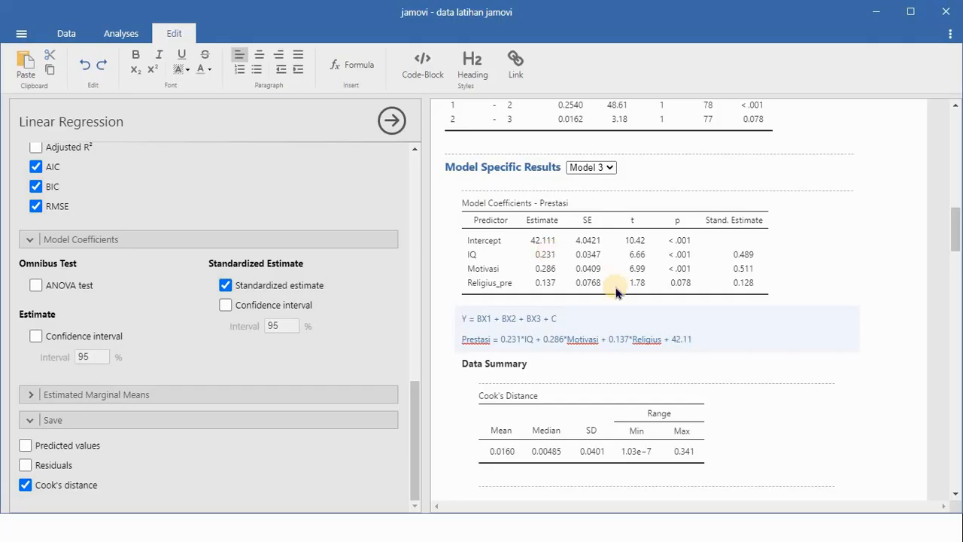
left_click_drag(692, 339, 453, 333)
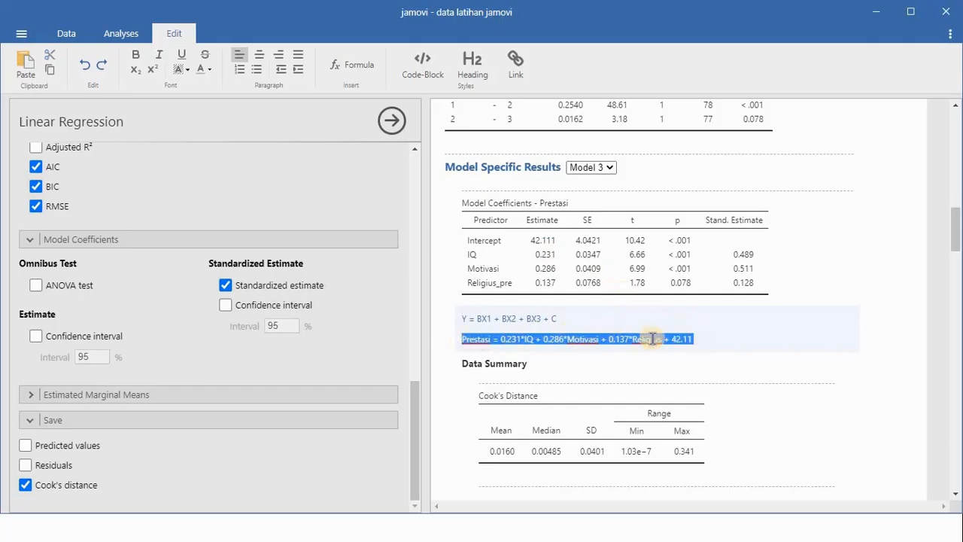
left_click(727, 335)
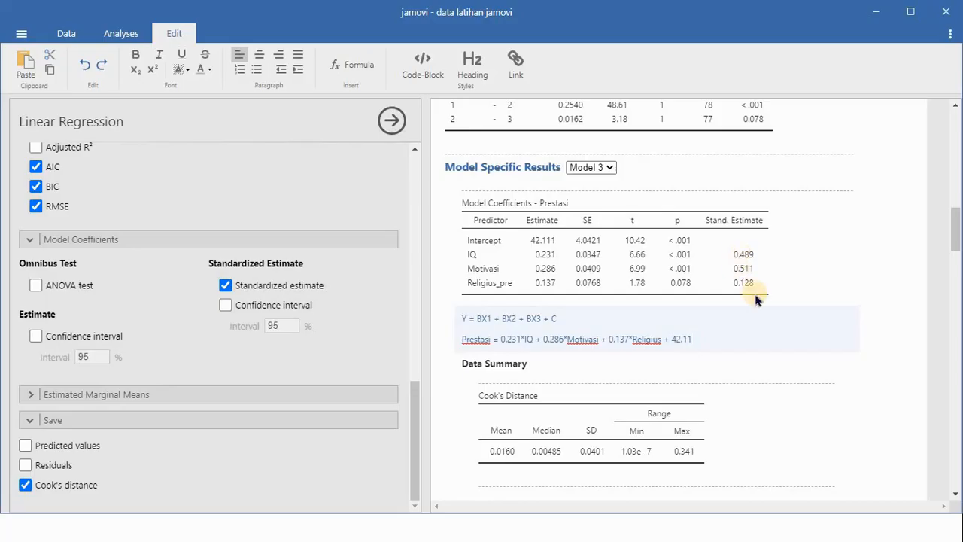
Examine the Cook's Distance summary and the Normality Tests table under Assumption Checks
scroll(755, 297, "down", 3)
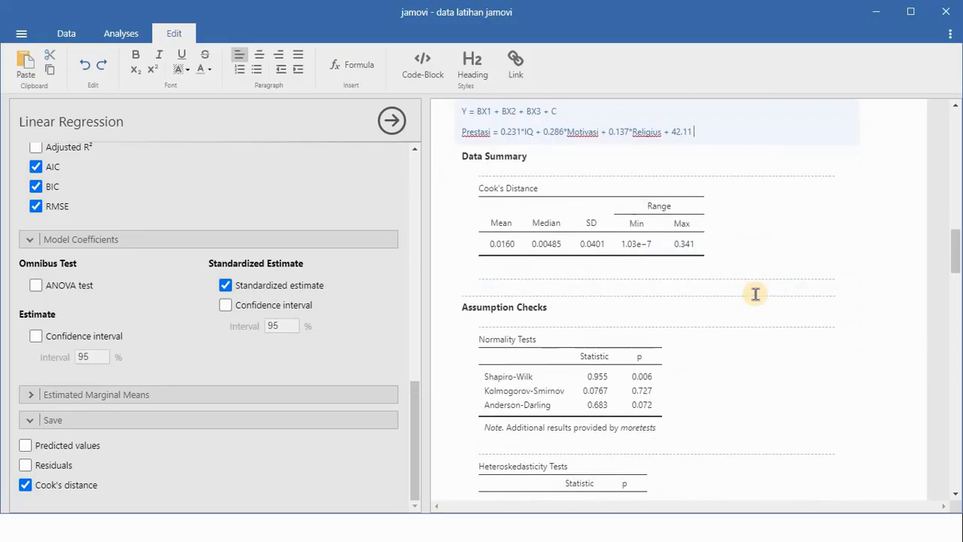
scroll(755, 293, "down", 1)
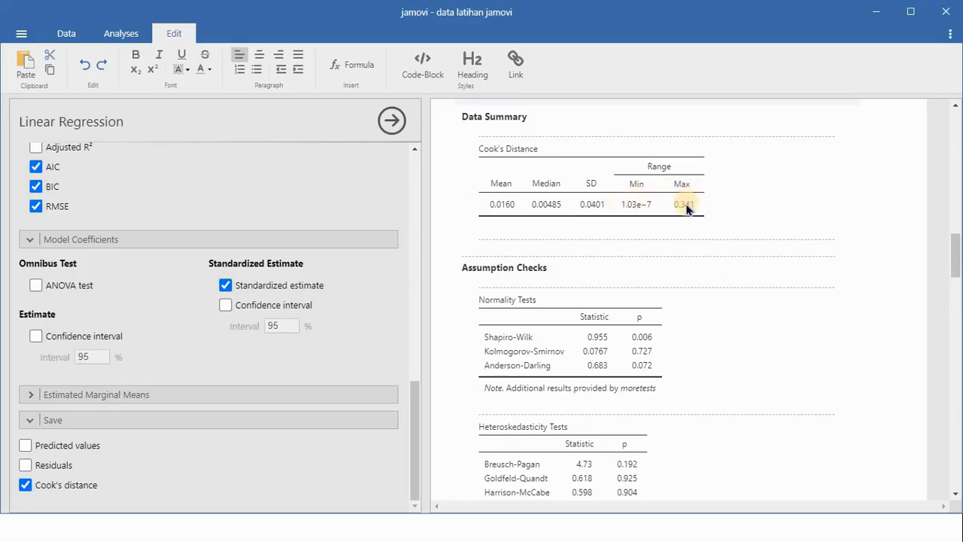
scroll(688, 209, "down", 4)
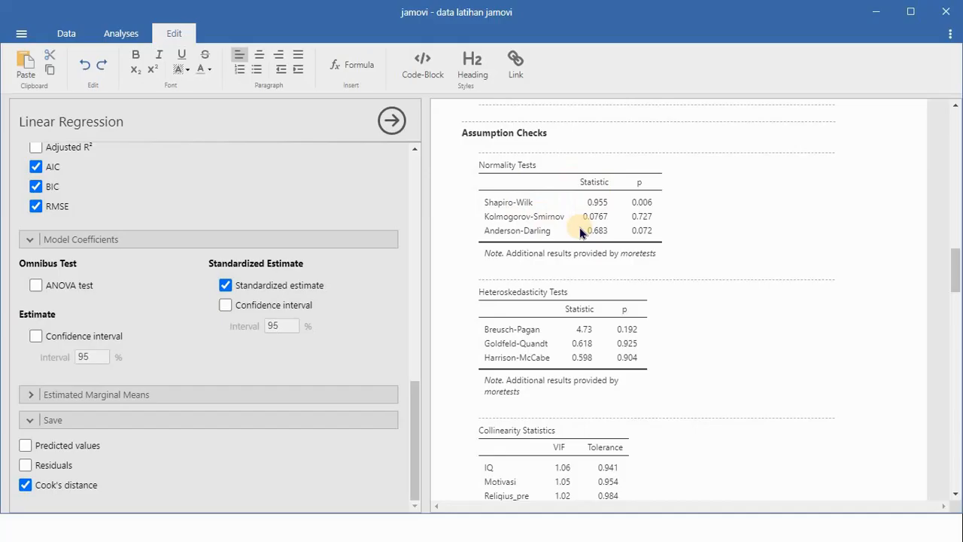
scroll(581, 232, "down", 1)
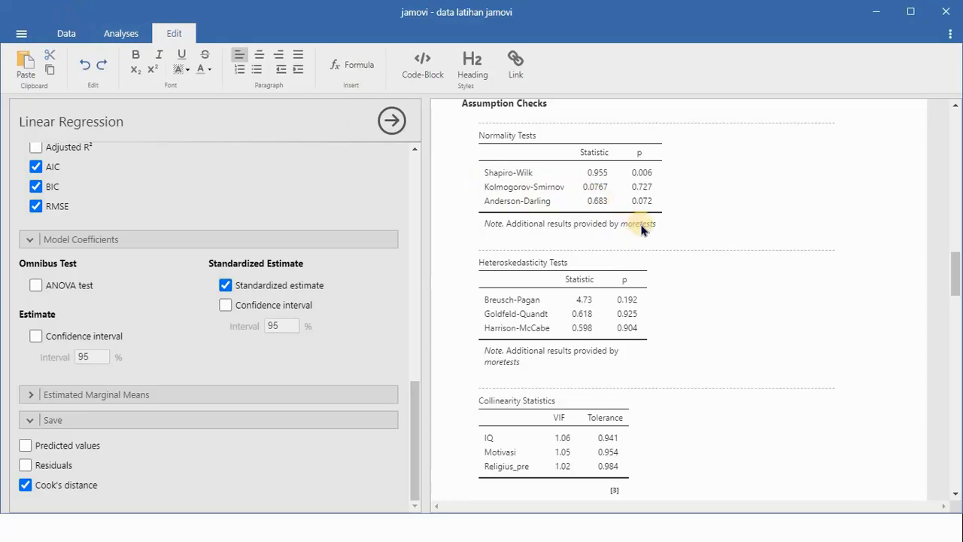
Look up the moretests module in the library of available modules, then return to the regression results
left_click(134, 38)
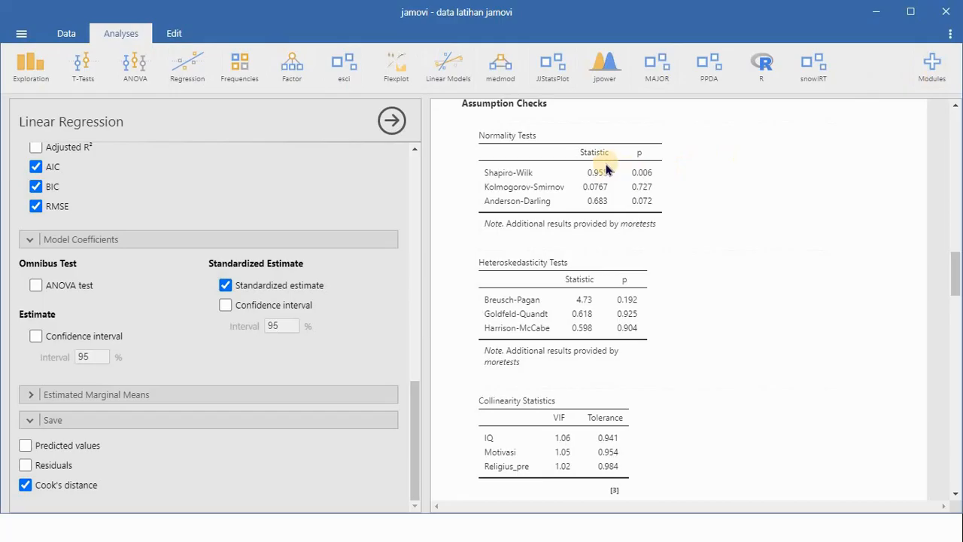
left_click(932, 69)
left_click(818, 105)
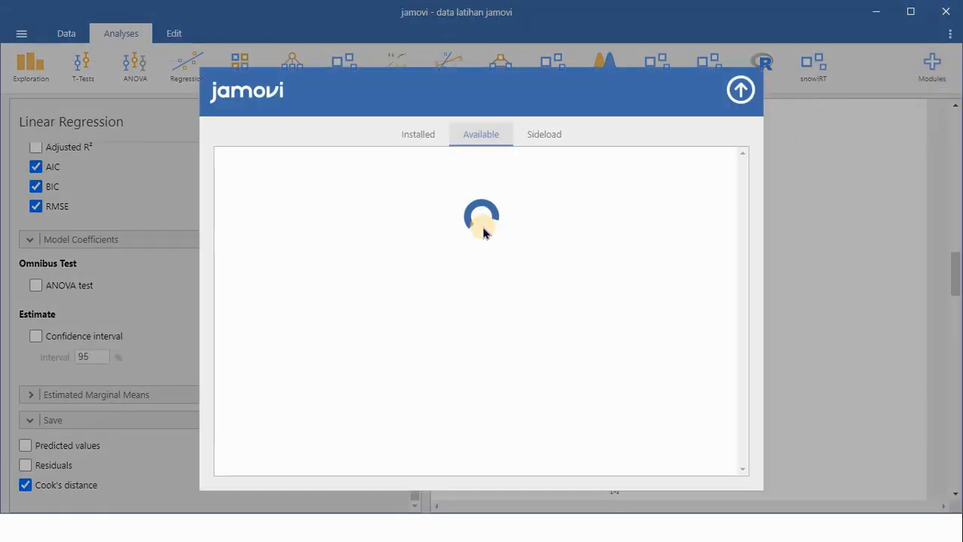
scroll(335, 346, "down", 5)
scroll(335, 346, "down", 15)
scroll(335, 346, "down", 6)
scroll(338, 340, "up", 3)
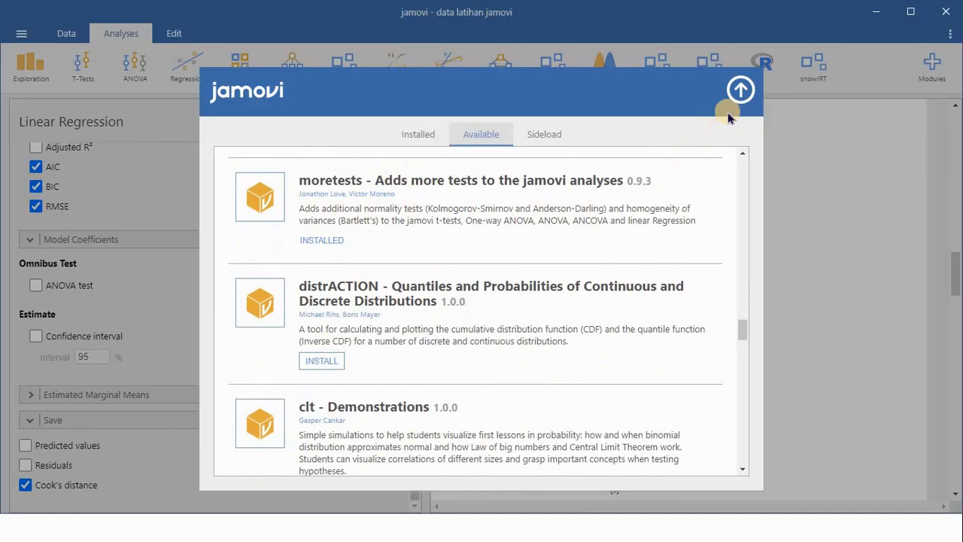
left_click(741, 90)
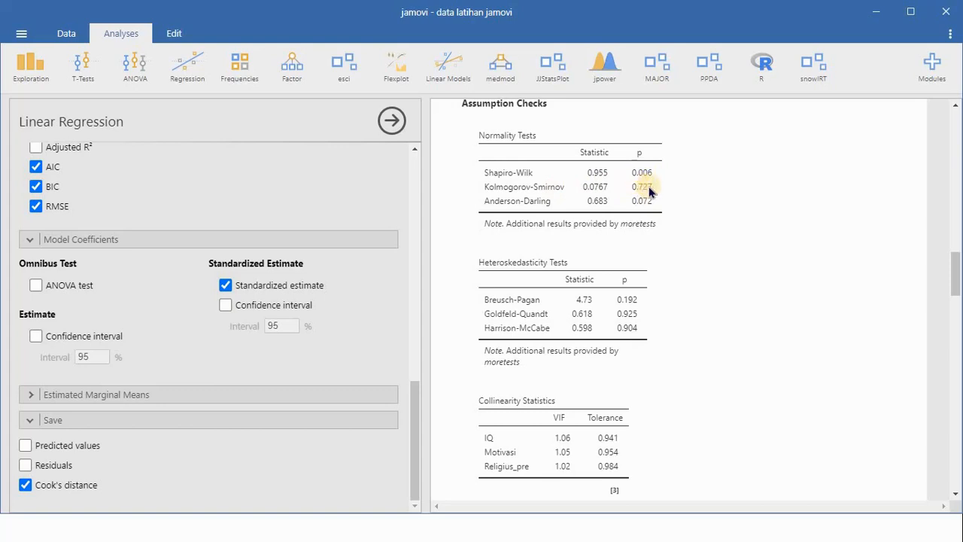
Examine the Heteroskedasticity Tests and the VIF and Tolerance values in the Collinearity Statistics table
scroll(649, 192, "down", 2)
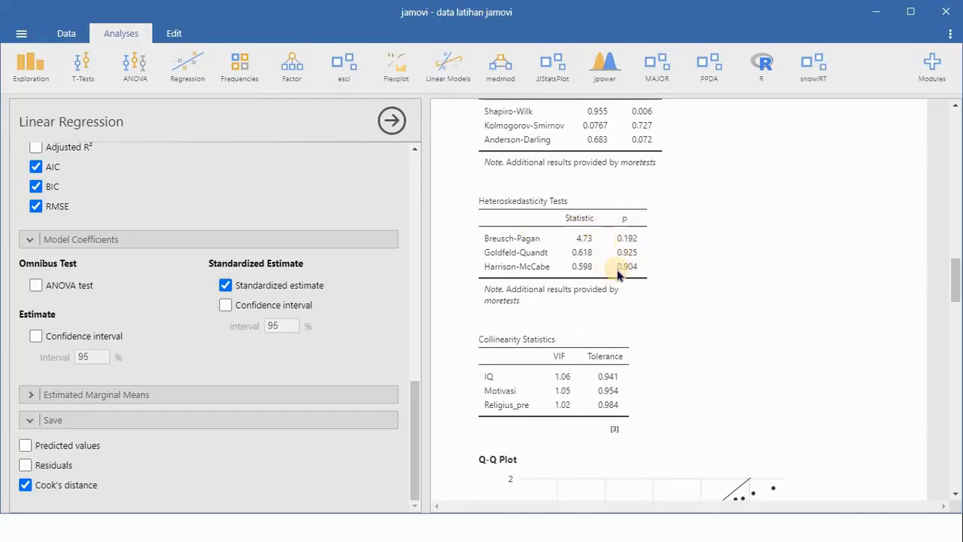
scroll(634, 259, "down", 2)
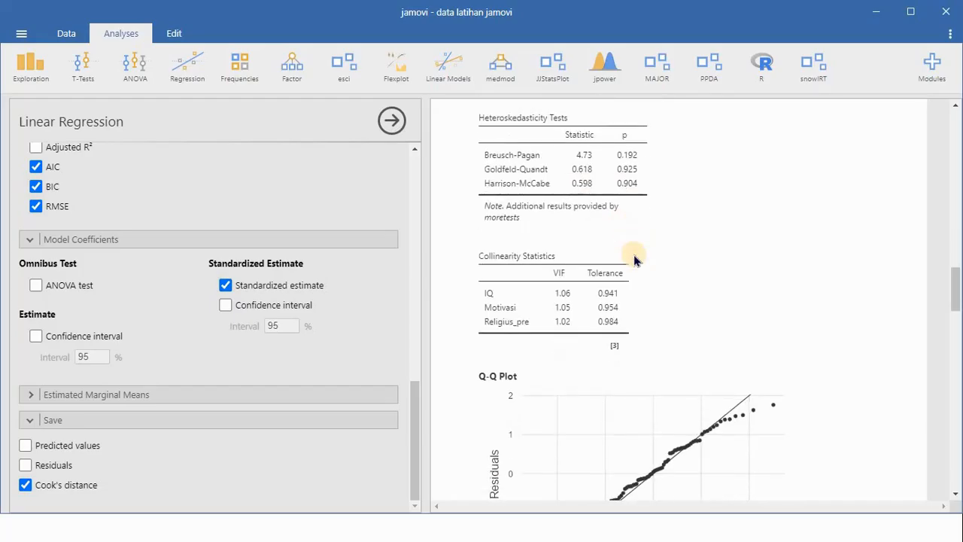
scroll(634, 260, "down", 1)
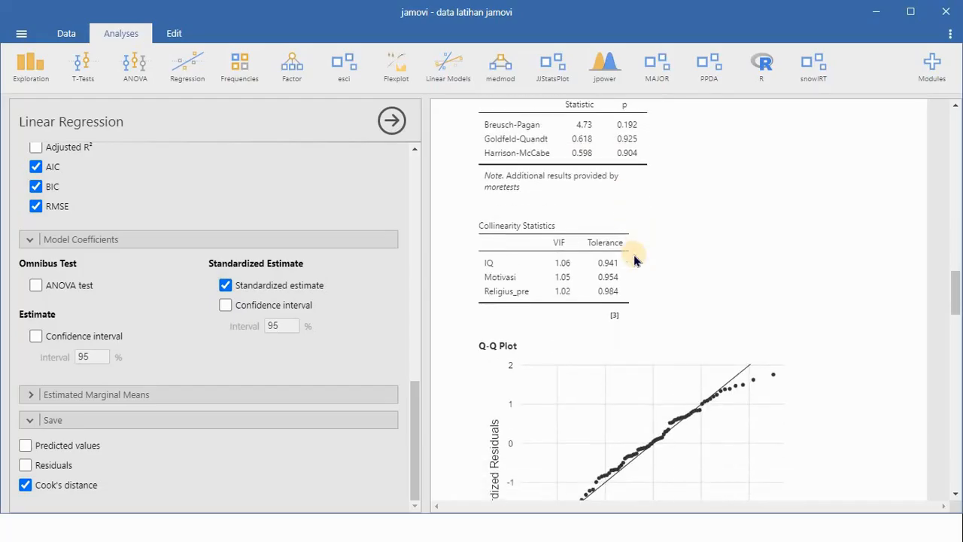
scroll(634, 260, "up", 2)
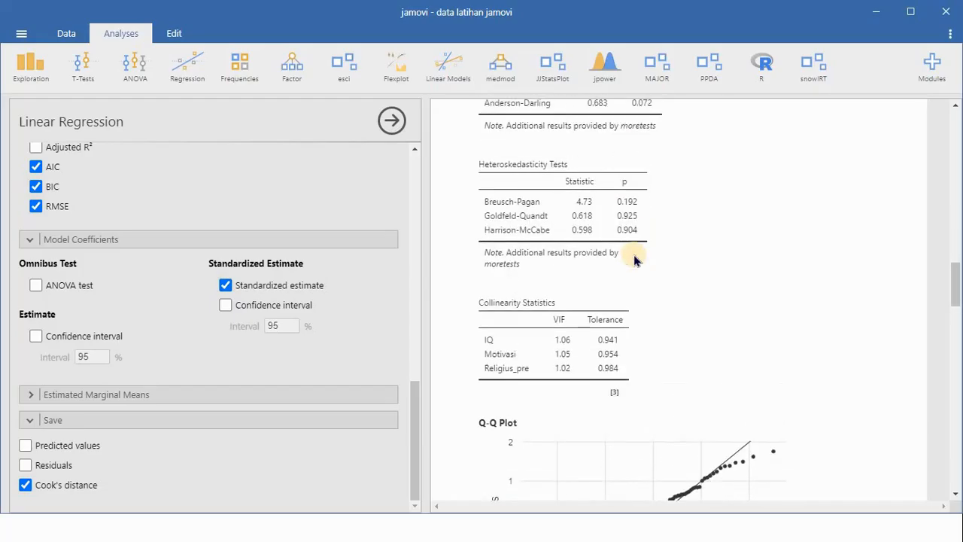
scroll(634, 259, "down", 2)
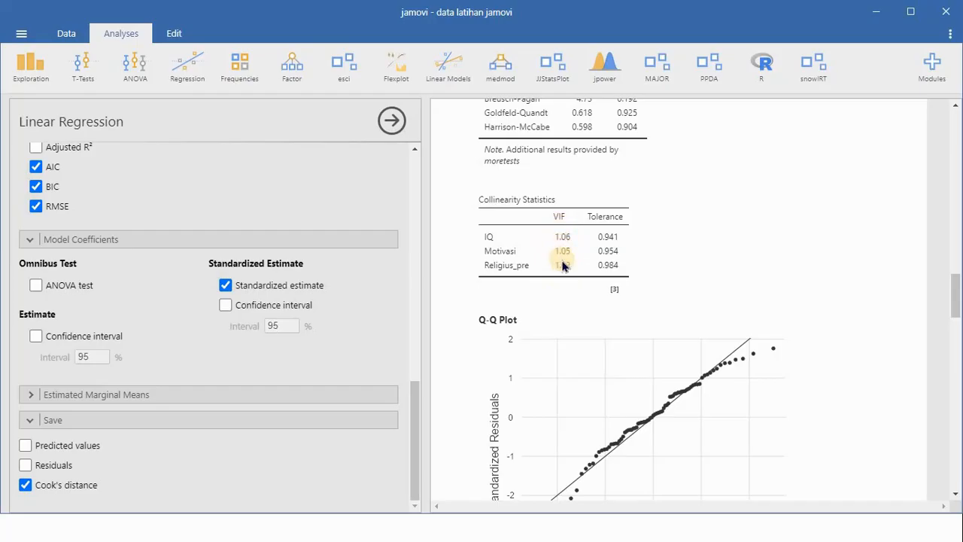
Examine the Q-Q plot of standardized residuals and compare it with the Normality Tests table
scroll(562, 265, "down", 3)
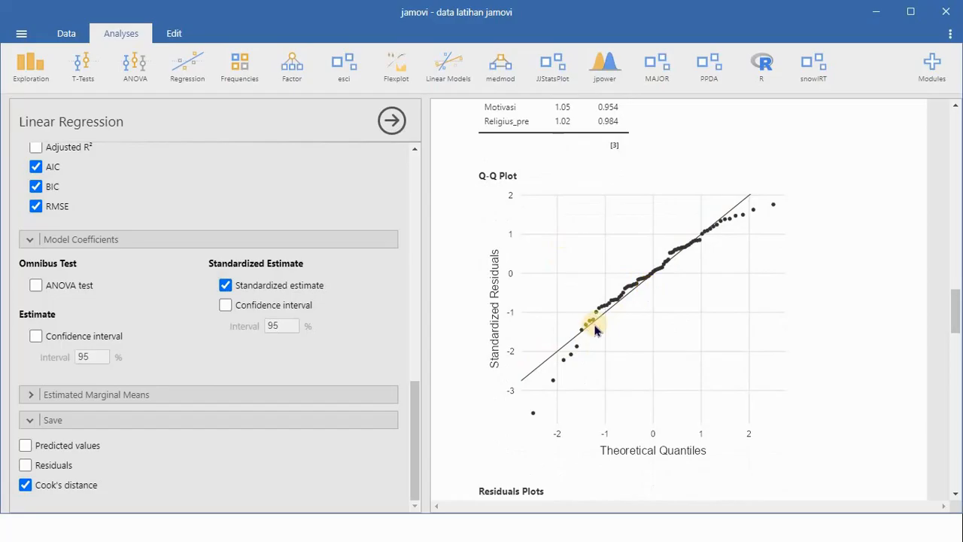
scroll(588, 336, "up", 1)
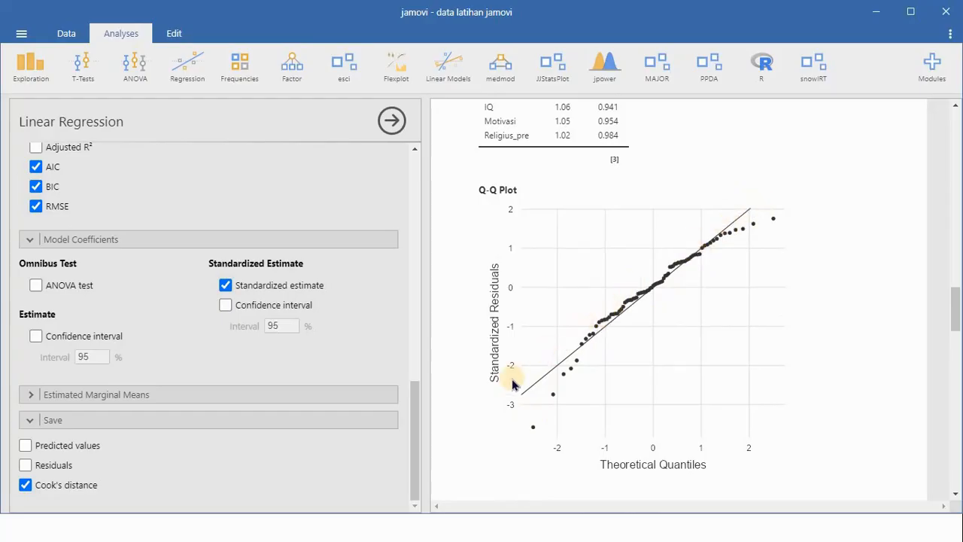
scroll(662, 286, "down", 2)
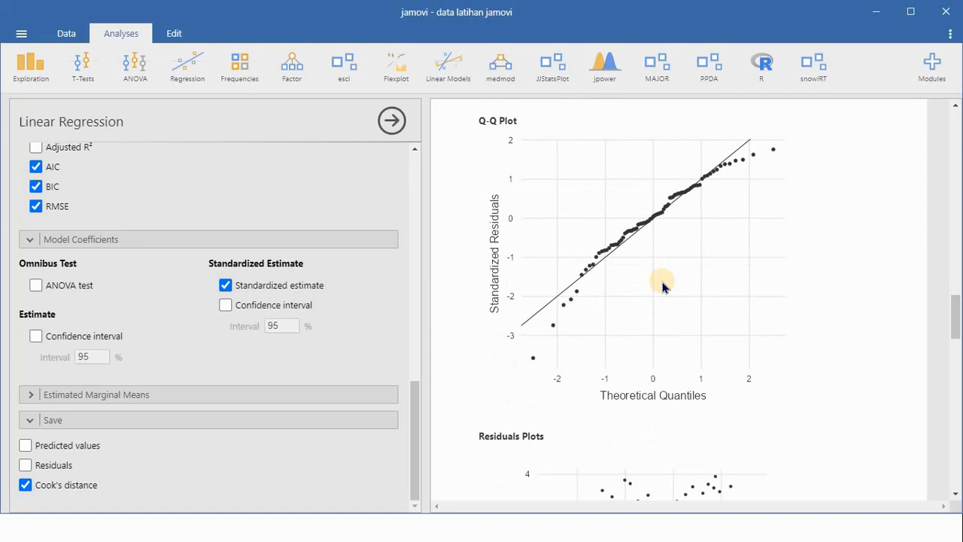
scroll(663, 286, "up", 1)
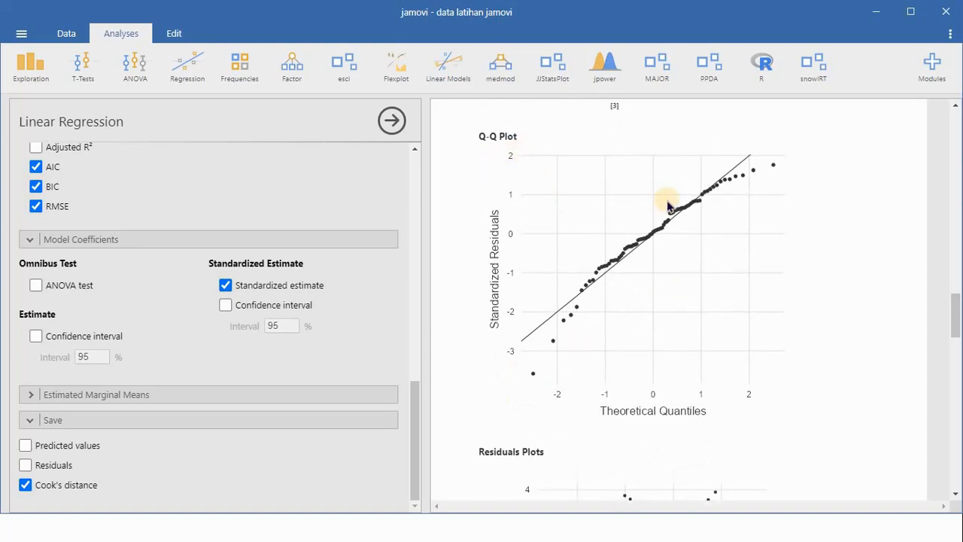
scroll(678, 205, "up", 5)
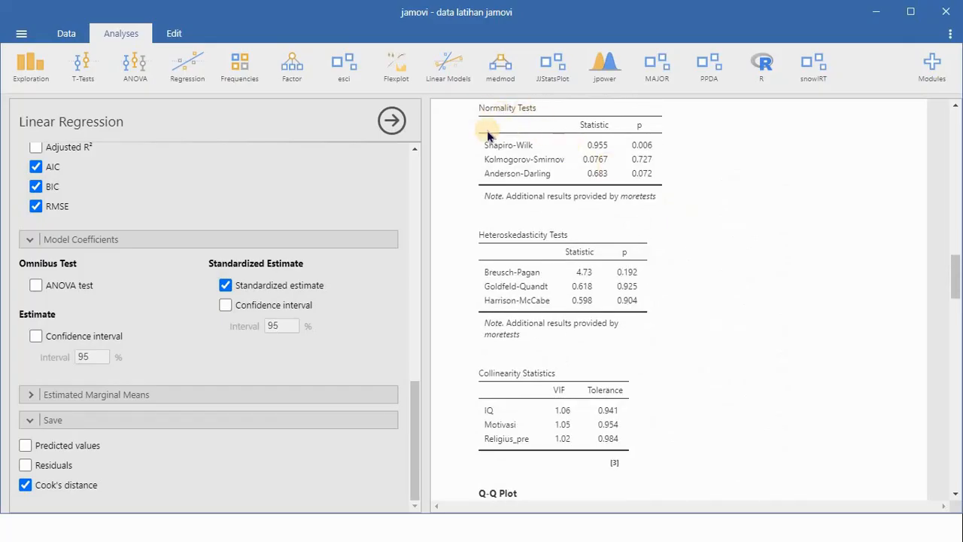
scroll(539, 153, "down", 3)
scroll(539, 153, "up", 2)
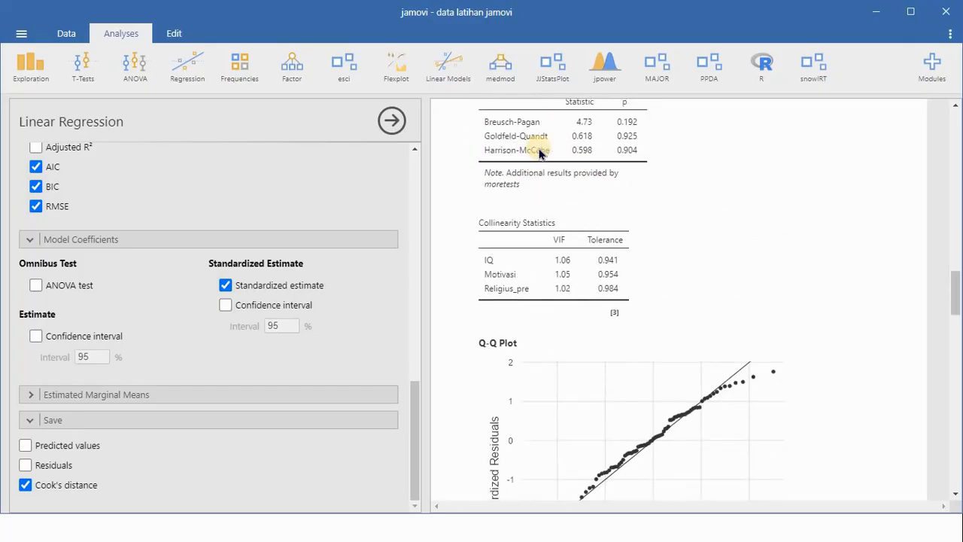
scroll(539, 153, "up", 1)
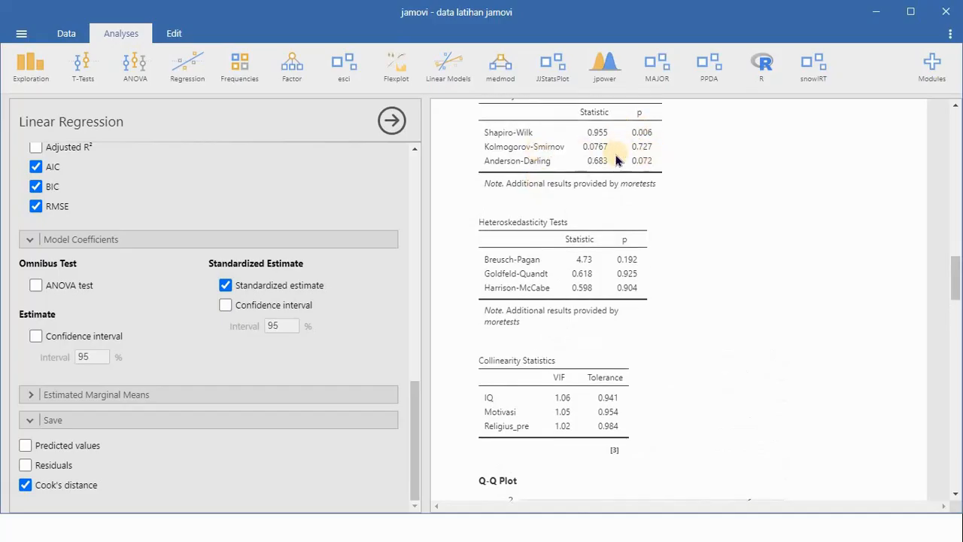
scroll(615, 160, "down", 2)
scroll(615, 161, "down", 5)
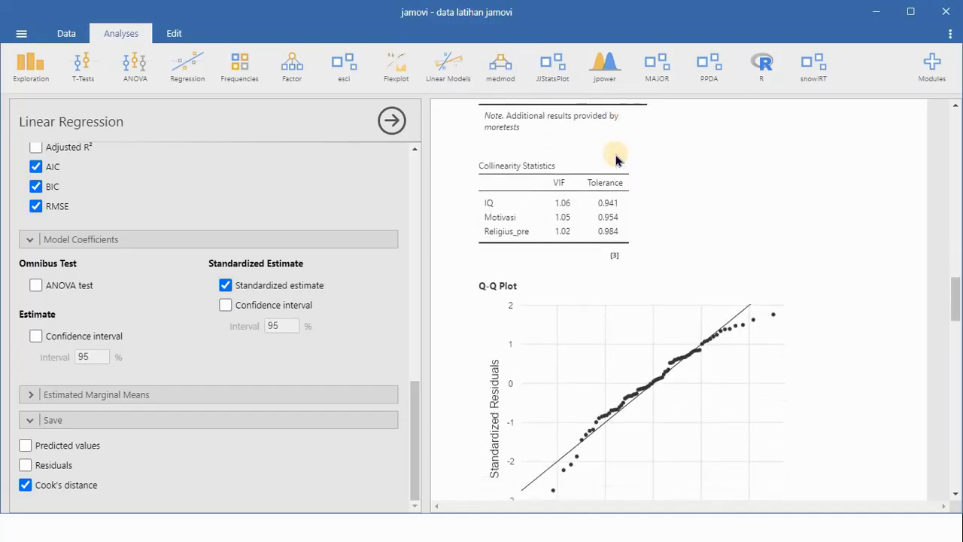
Review the residuals plots through to the references, then return to the equation note and Data Summary
scroll(616, 161, "down", 2)
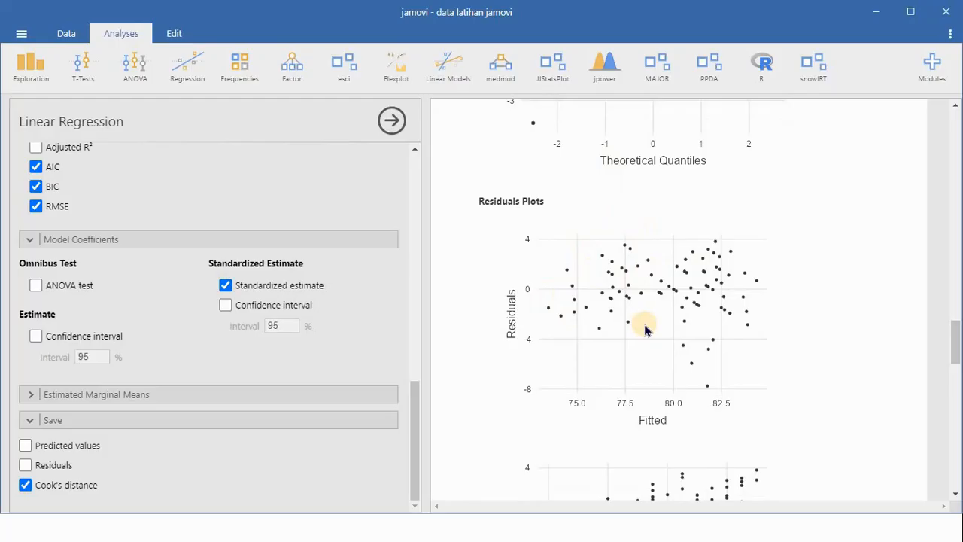
scroll(644, 329, "down", 1)
scroll(640, 325, "up", 1)
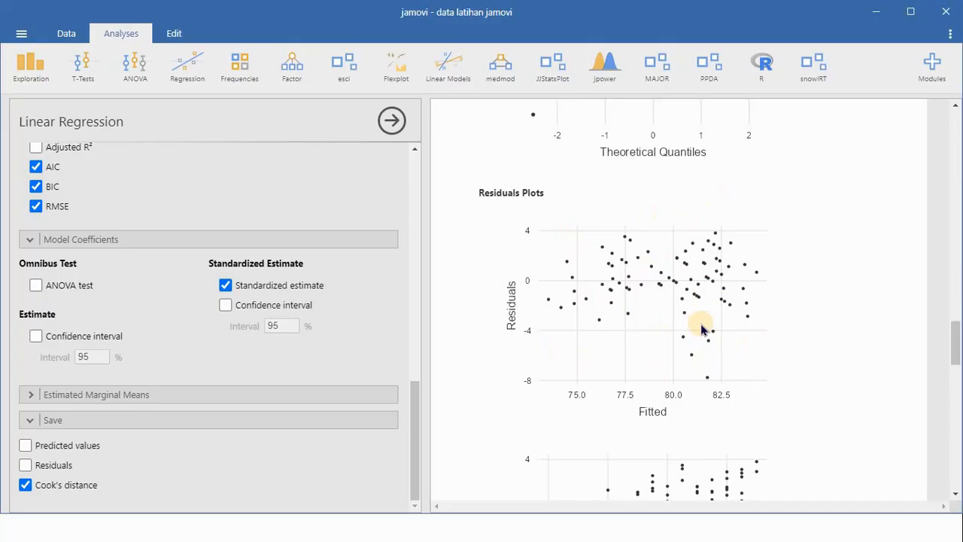
scroll(701, 329, "down", 10)
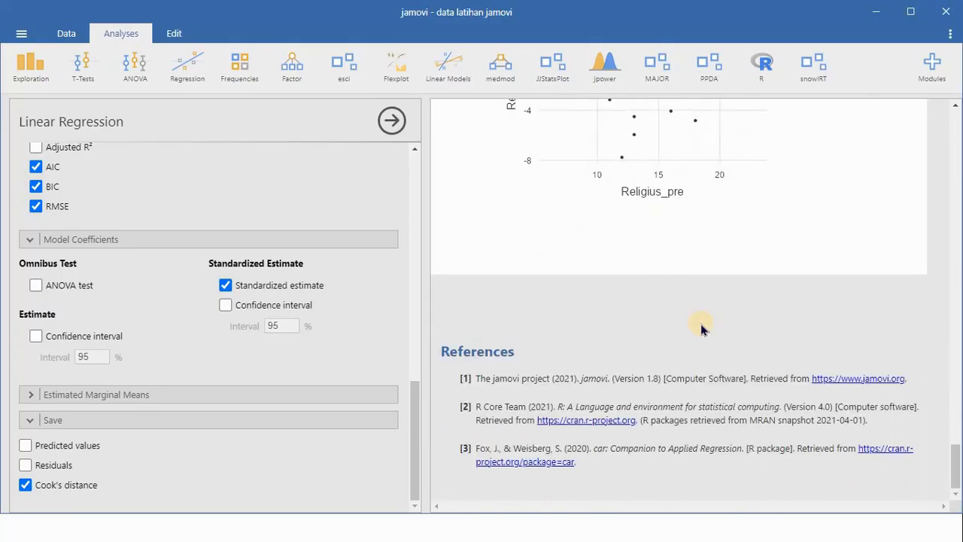
scroll(701, 329, "up", 10)
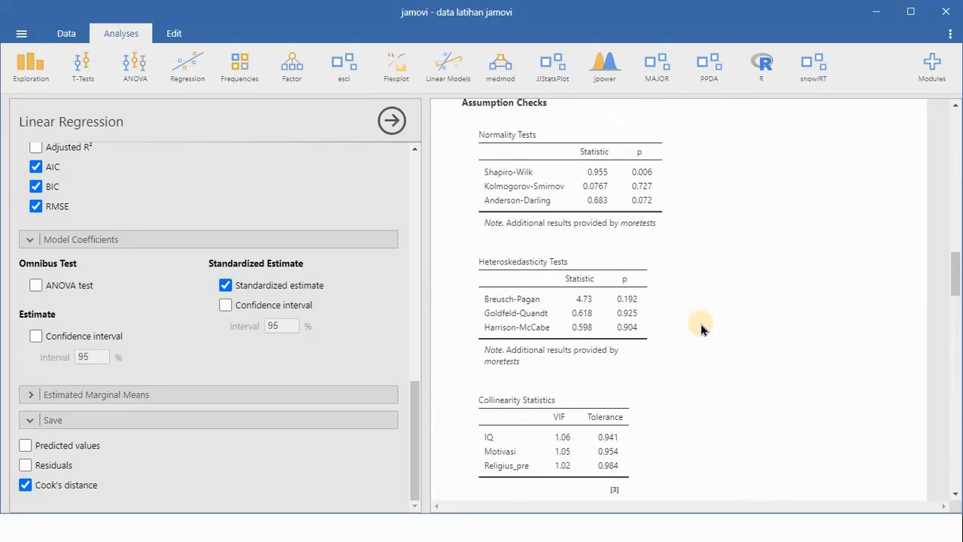
scroll(700, 329, "up", 3)
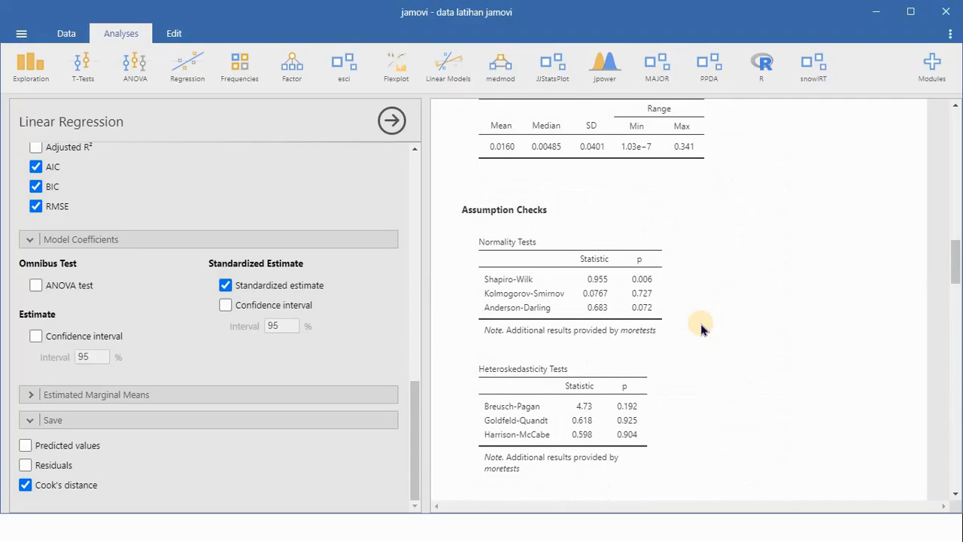
scroll(701, 328, "up", 3)
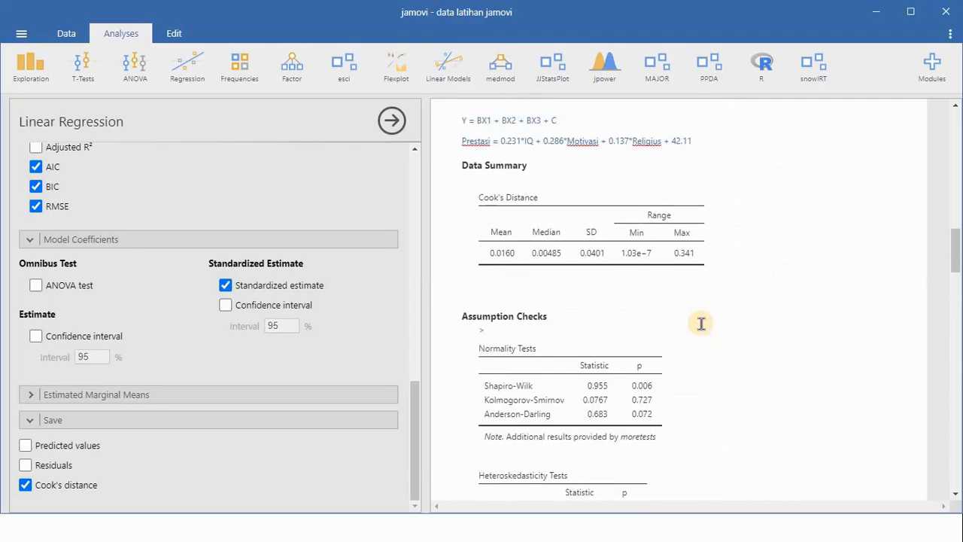